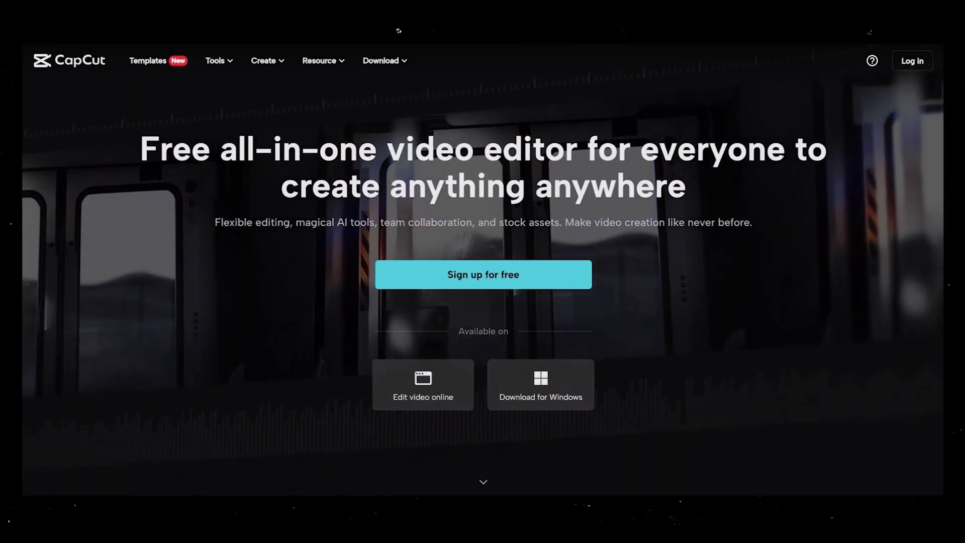
- Scroll the CapCut homepage past the templates and tools sections down to the closing banner
scroll(482, 251, "down", 3)
scroll(483, 271, "down", 6)
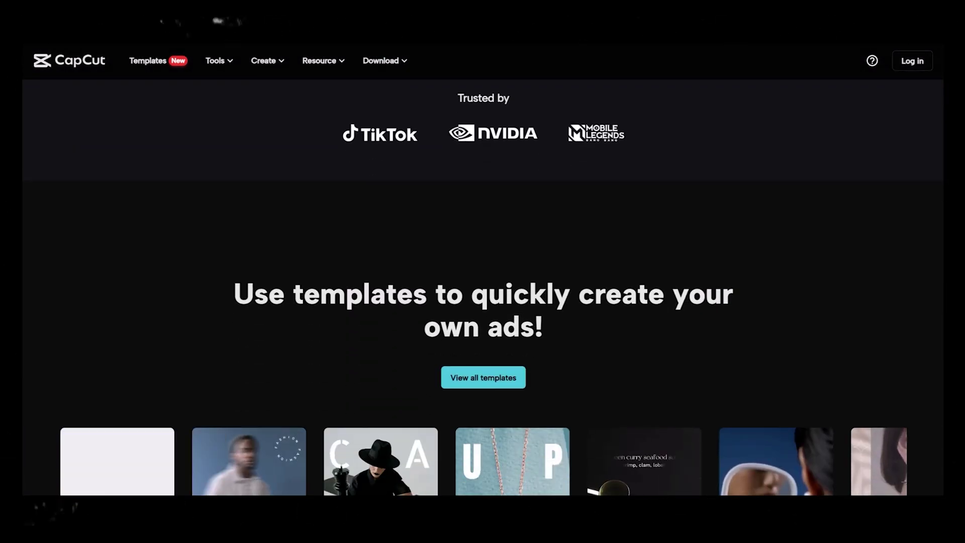
scroll(482, 288, "down", 10)
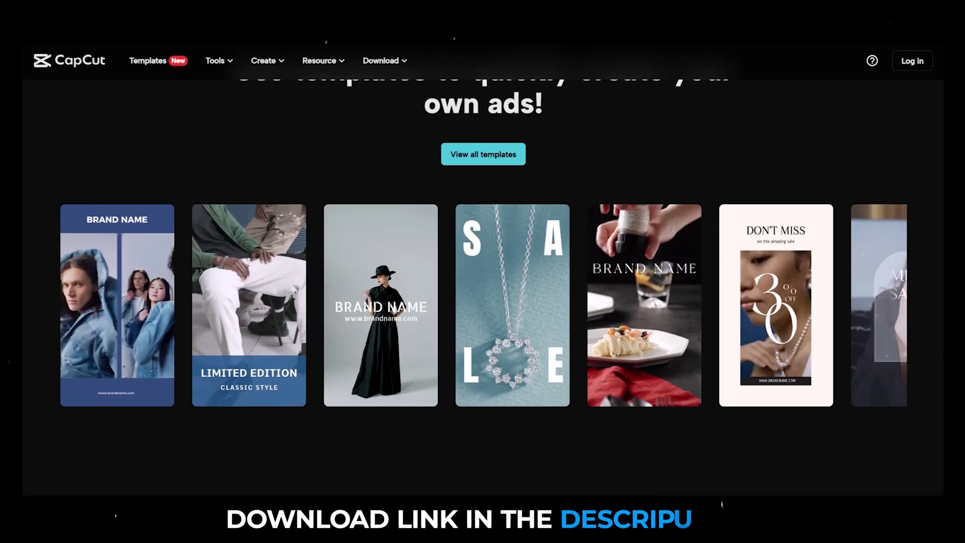
scroll(482, 272, "down", 6)
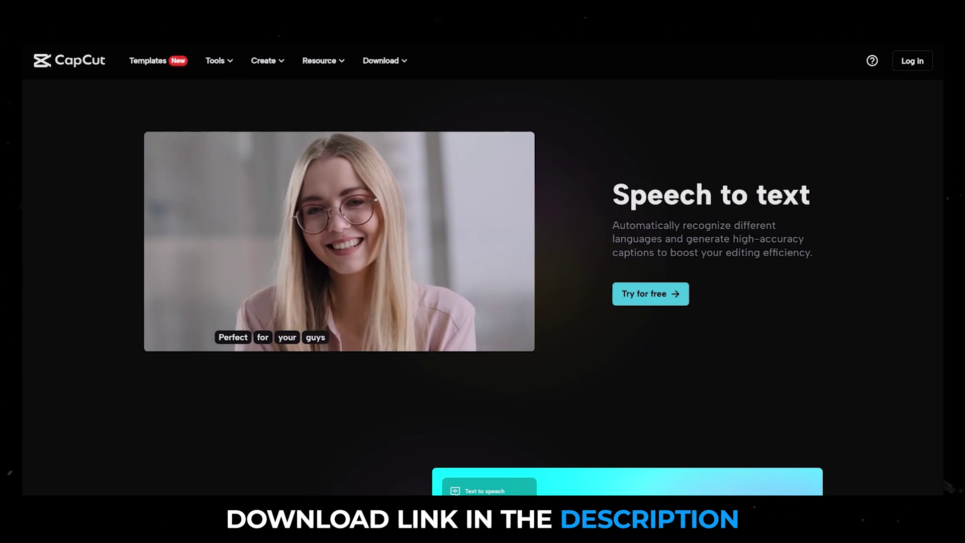
scroll(482, 271, "down", 1)
scroll(482, 271, "down", 6)
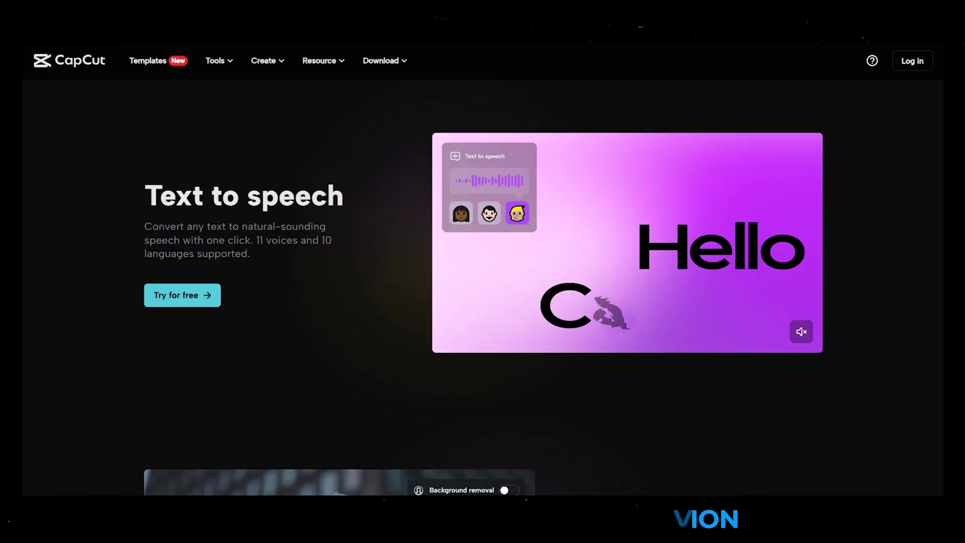
scroll(482, 272, "down", 7)
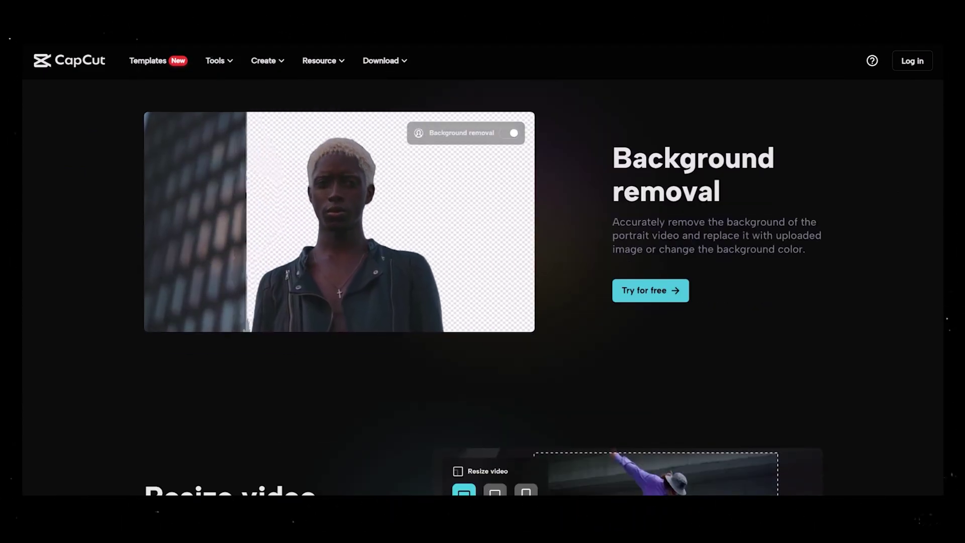
scroll(483, 272, "down", 7)
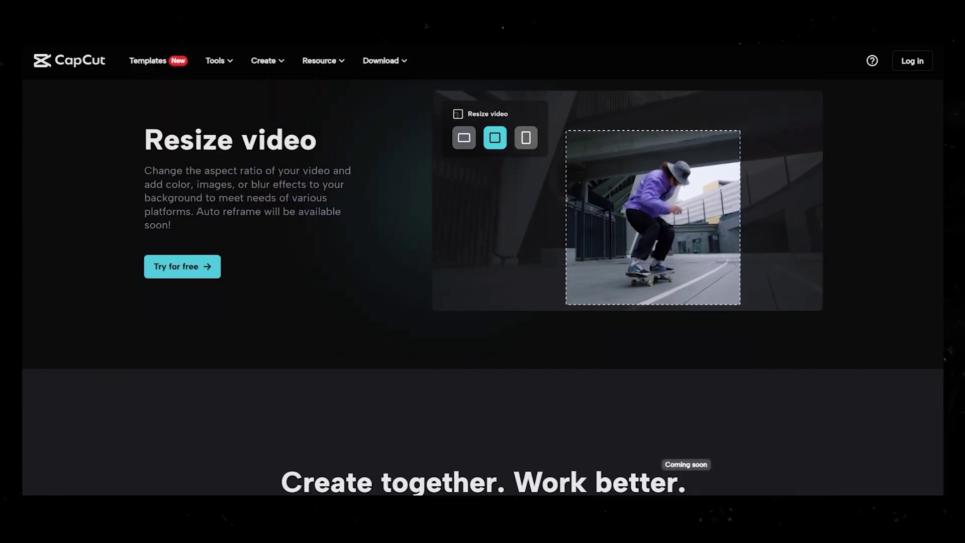
scroll(482, 272, "down", 7)
scroll(483, 271, "down", 5)
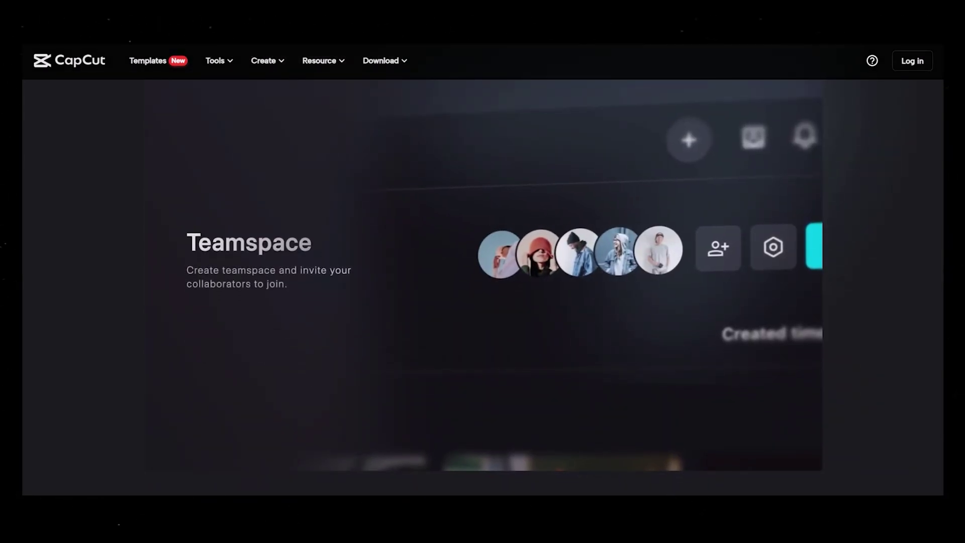
scroll(482, 271, "down", 7)
scroll(482, 272, "down", 8)
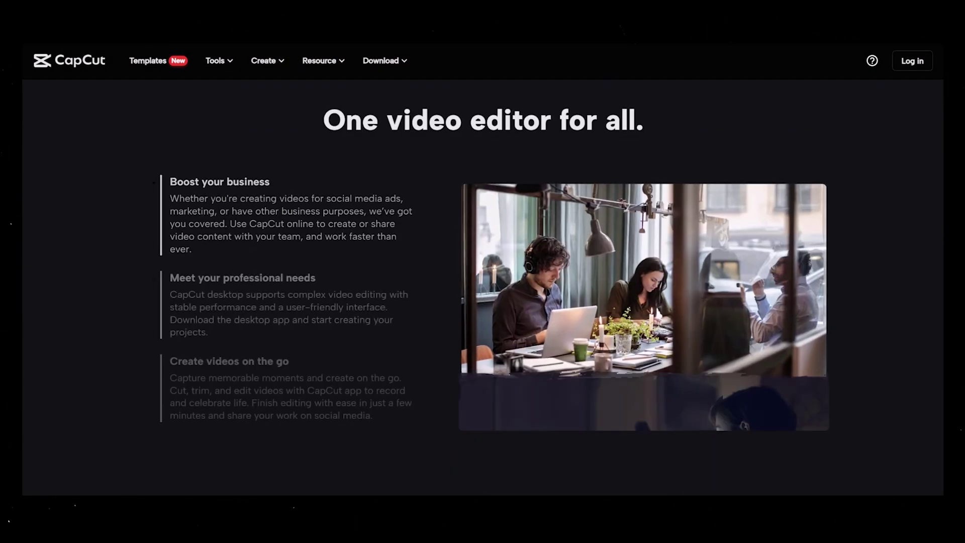
scroll(482, 272, "down", 6)
scroll(483, 272, "down", 6)
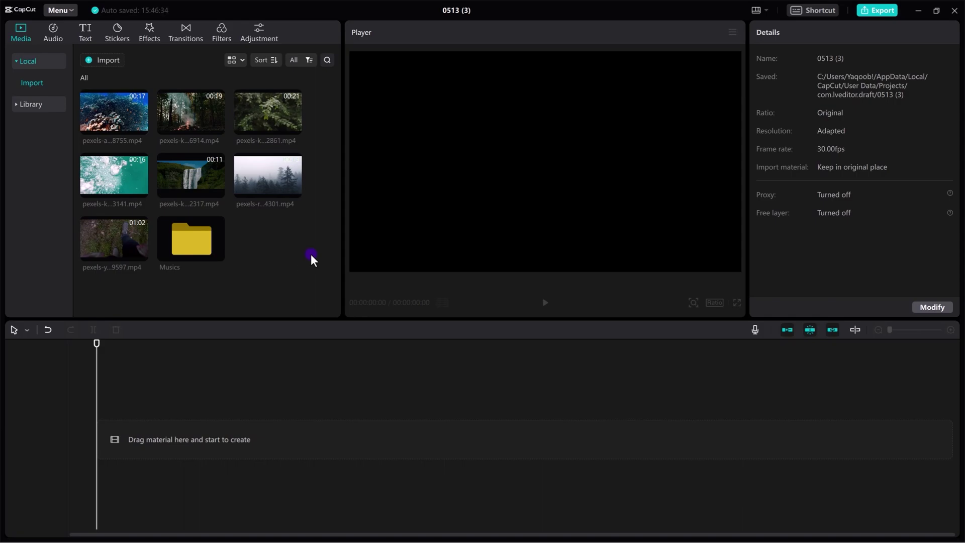
left_click(51, 39)
left_click(85, 32)
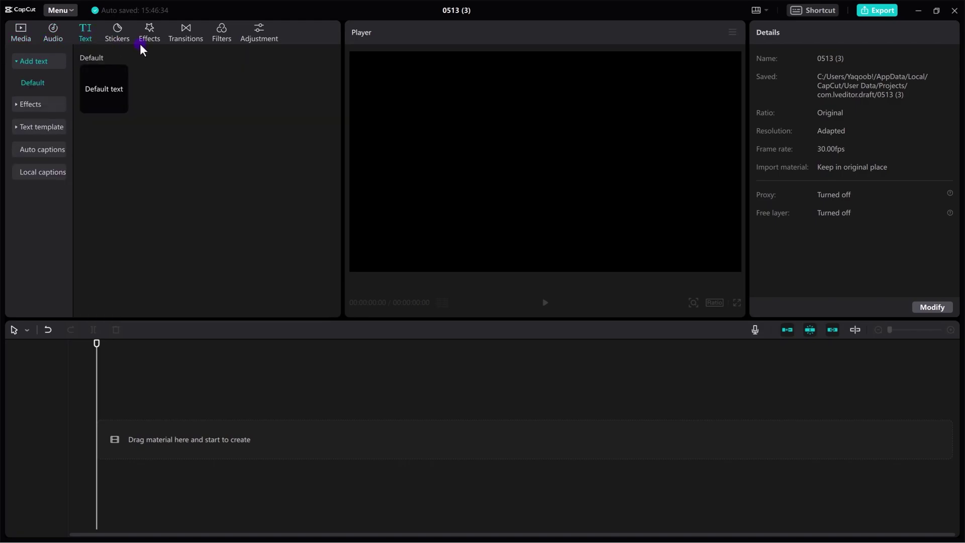
left_click(53, 37)
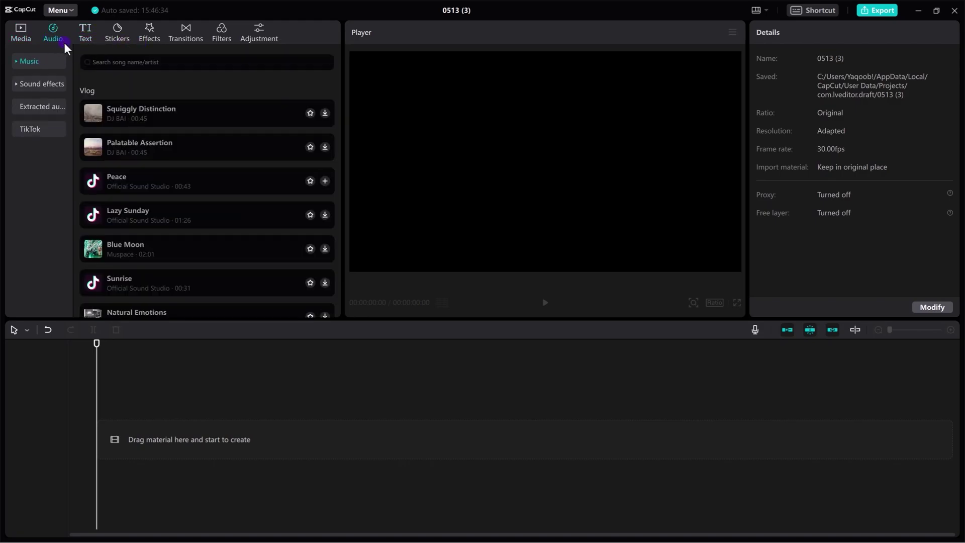
left_click(70, 44)
left_click(112, 40)
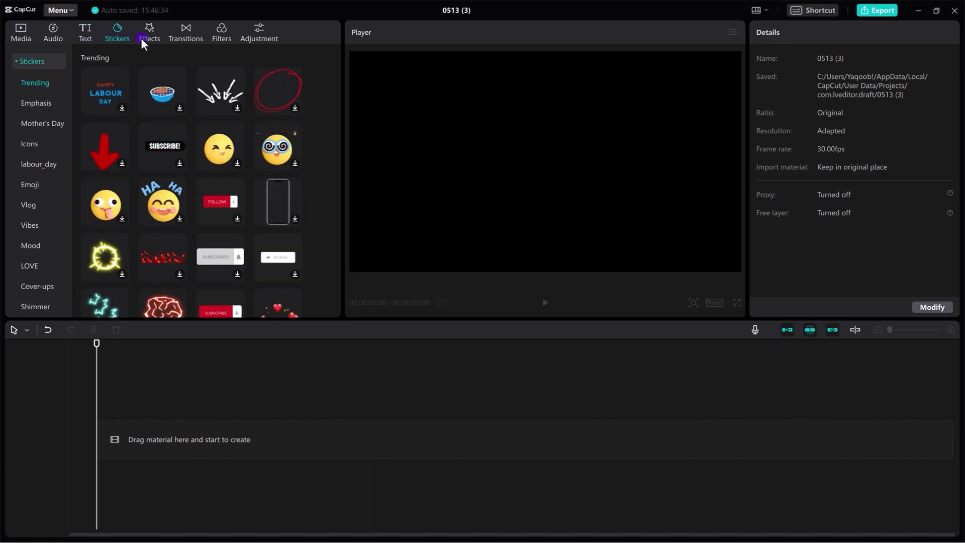
left_click(150, 37)
left_click(186, 37)
left_click(224, 39)
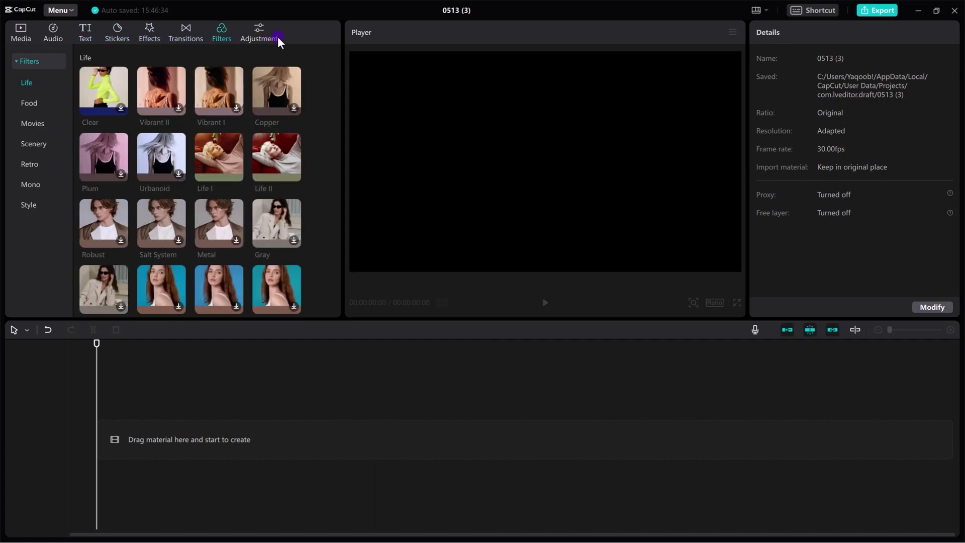
left_click(270, 37)
left_click(22, 41)
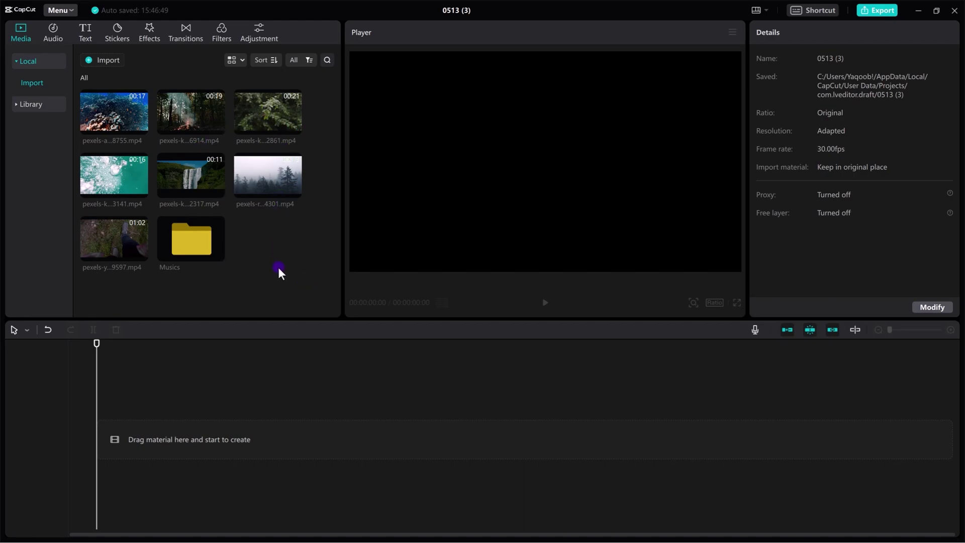
- Place the foggy forest, waterfall and pexels-yaroslav-shuraev-5909597 clips, trimming the waterfall to about 6 seconds and shortening the third
left_click_drag(271, 179, 116, 439)
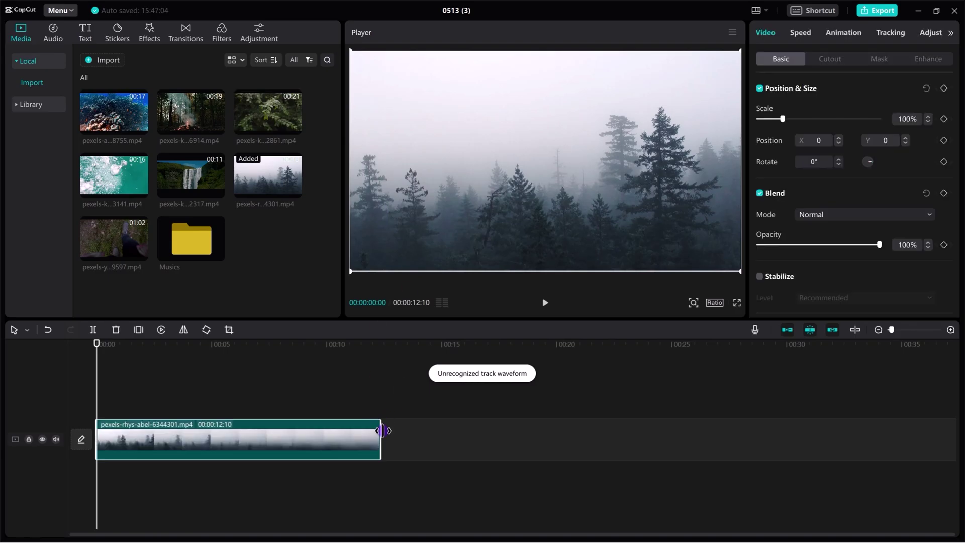
left_click_drag(195, 201, 458, 446)
left_click_drag(525, 431, 440, 431)
left_click_drag(108, 246, 445, 438)
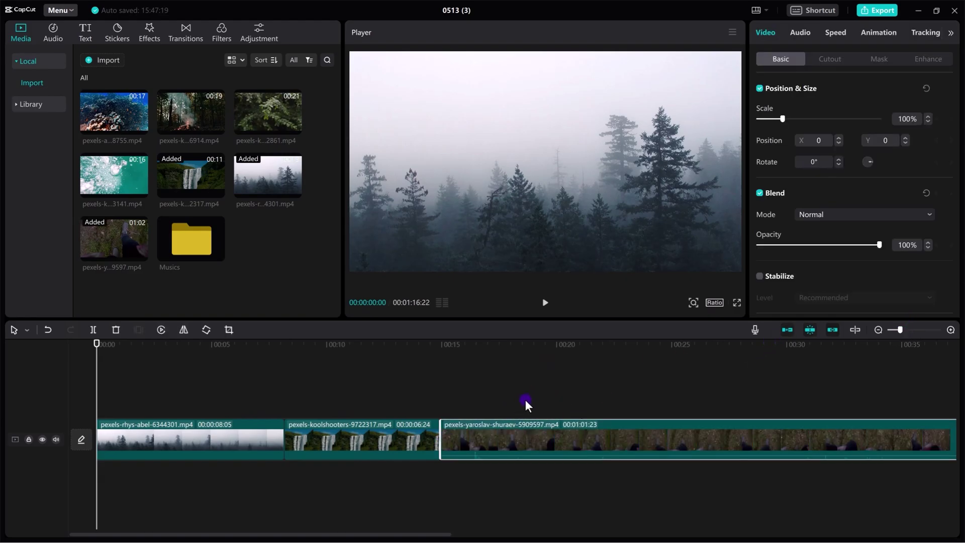
scroll(529, 399, "right", 5)
scroll(519, 387, "down", 5)
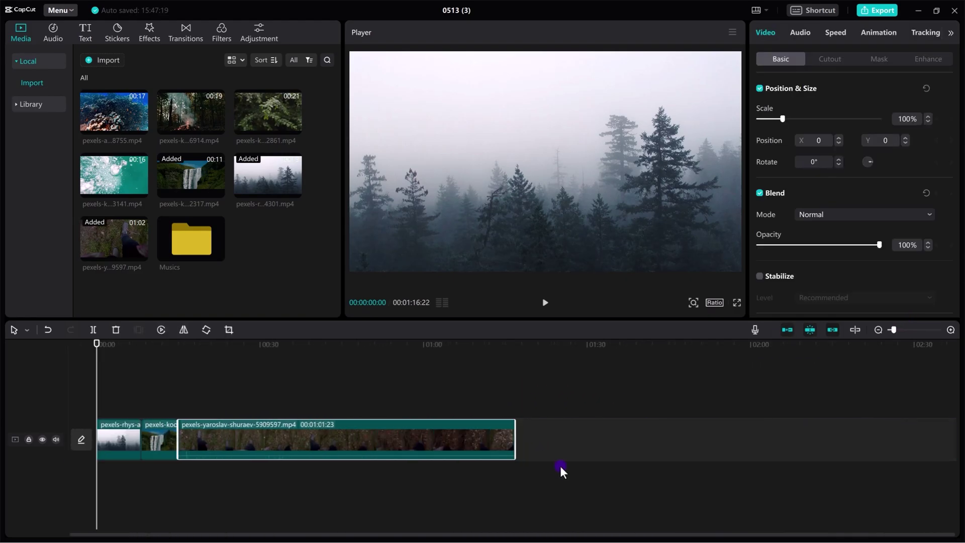
left_click_drag(512, 434, 273, 434)
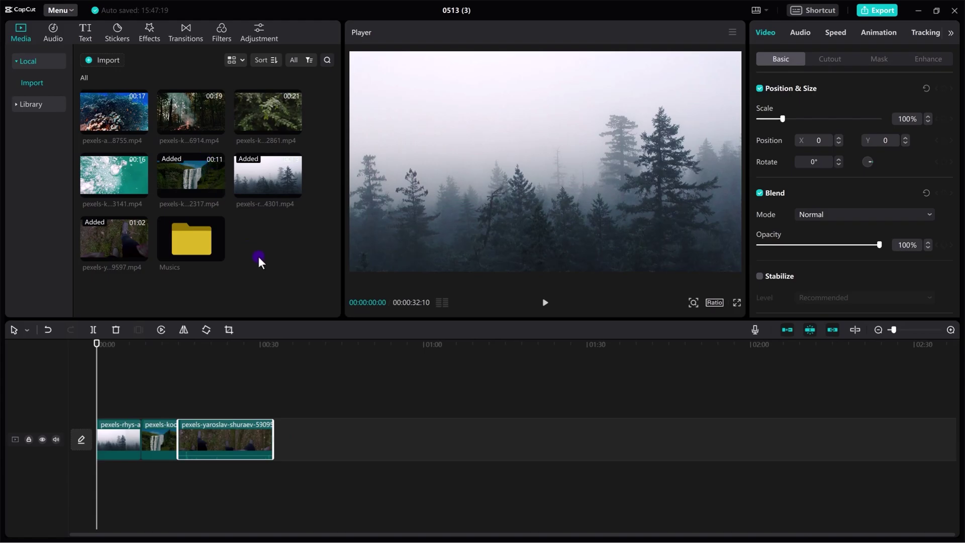
- Append the kelly-lacy forest clip, two more nature clips and the pexels-adrien-jacta clip at the end
left_click_drag(272, 120, 281, 442)
left_click_drag(191, 112, 392, 447)
left_click_drag(114, 174, 490, 445)
left_click_drag(114, 112, 581, 451)
left_click_drag(97, 344, 107, 363)
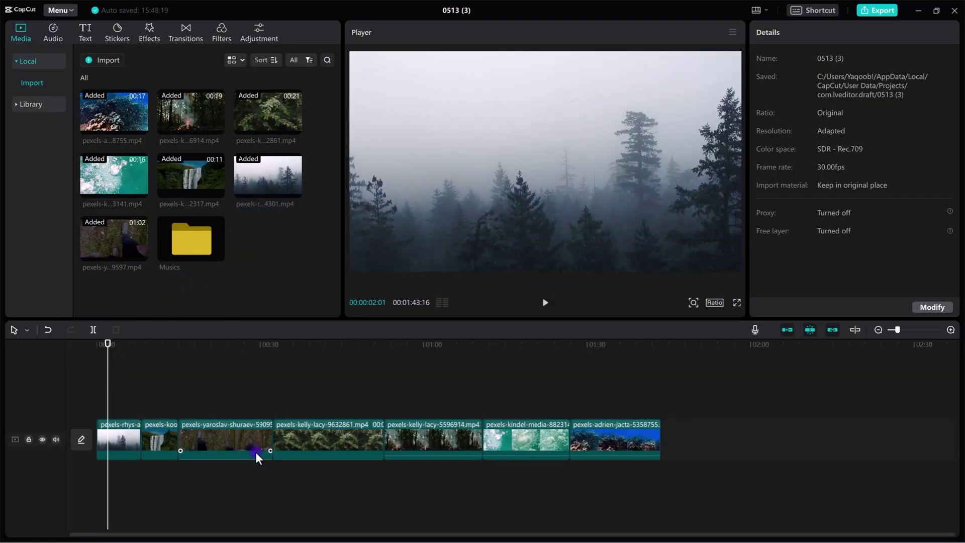
- Place Background .mp3 from the Musics folder on the audio track under the clips
left_click_drag(711, 433, 122, 401)
double_click(184, 244)
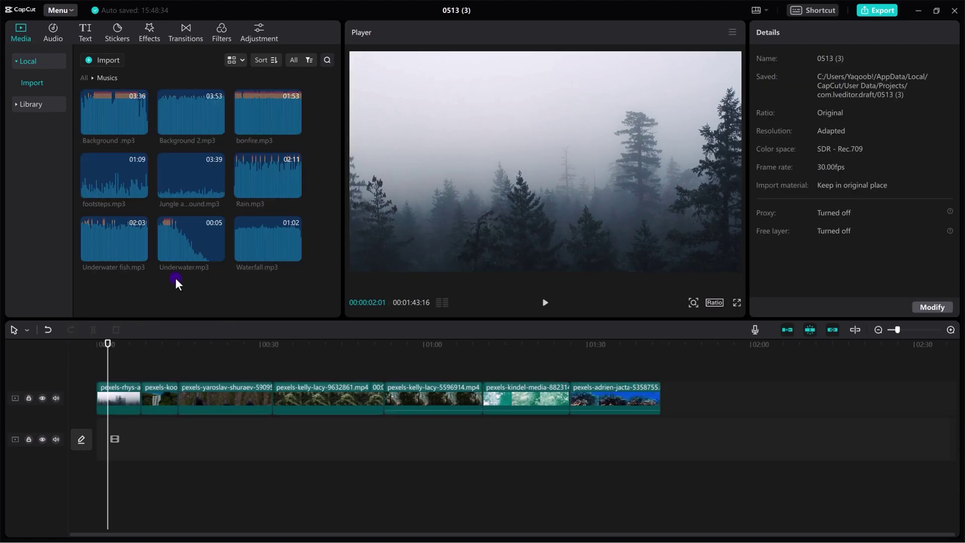
left_click_drag(113, 423, 104, 465)
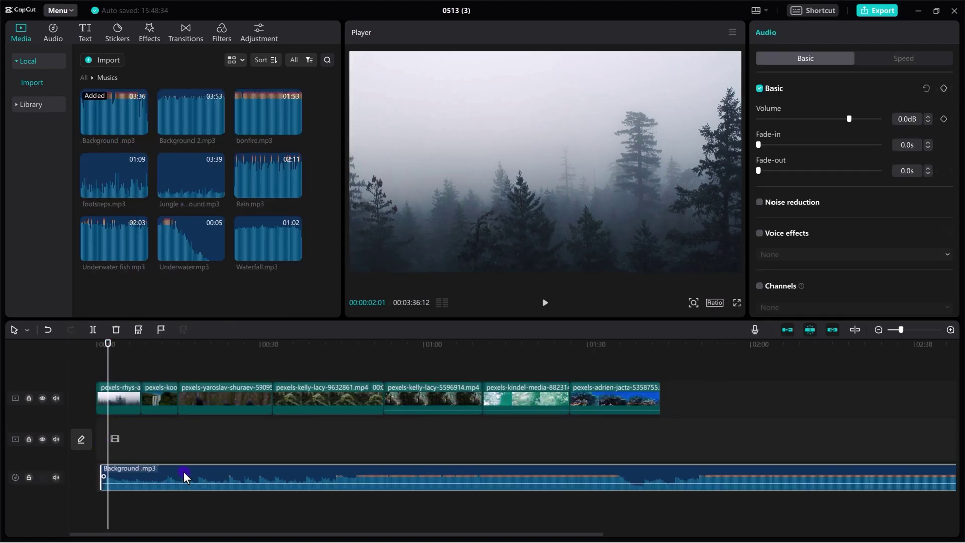
- Browse CapCut's built-in music library and sound effects, then return to the local music files
left_click(57, 33)
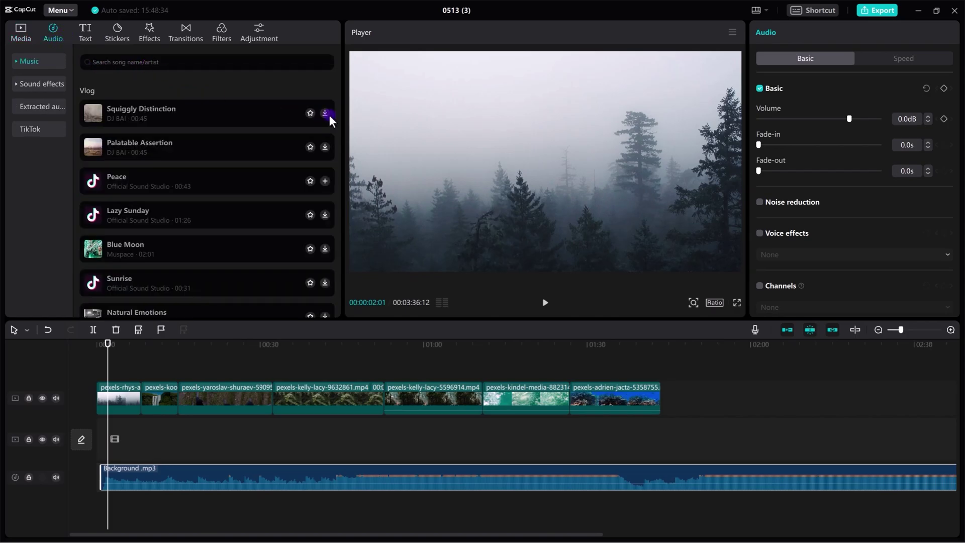
scroll(334, 116, "down", 5)
scroll(333, 116, "up", 5)
left_click(28, 86)
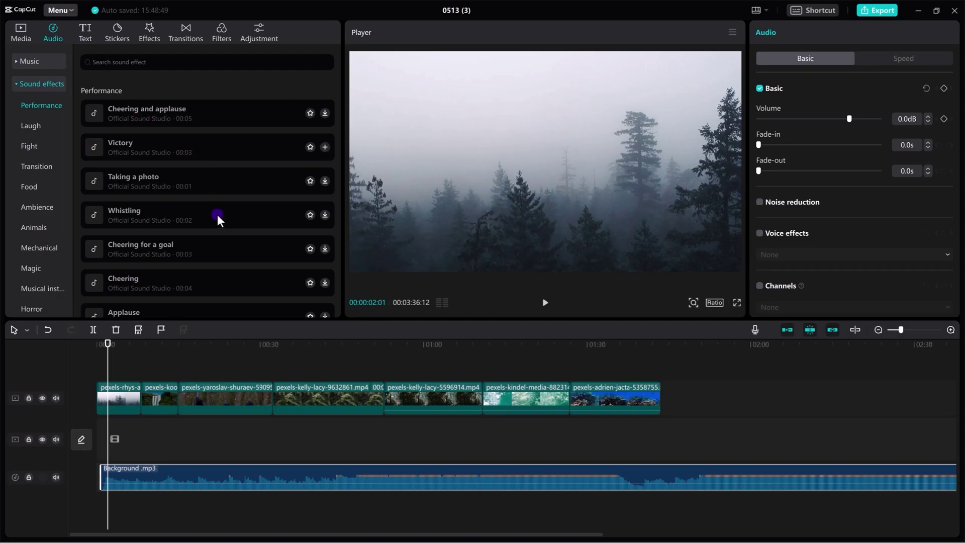
left_click(20, 33)
- Trim Background .mp3 to roughly the video's length, making the project 00:01:50:07 long
scroll(179, 441, "up", 1)
scroll(311, 438, "down", 3)
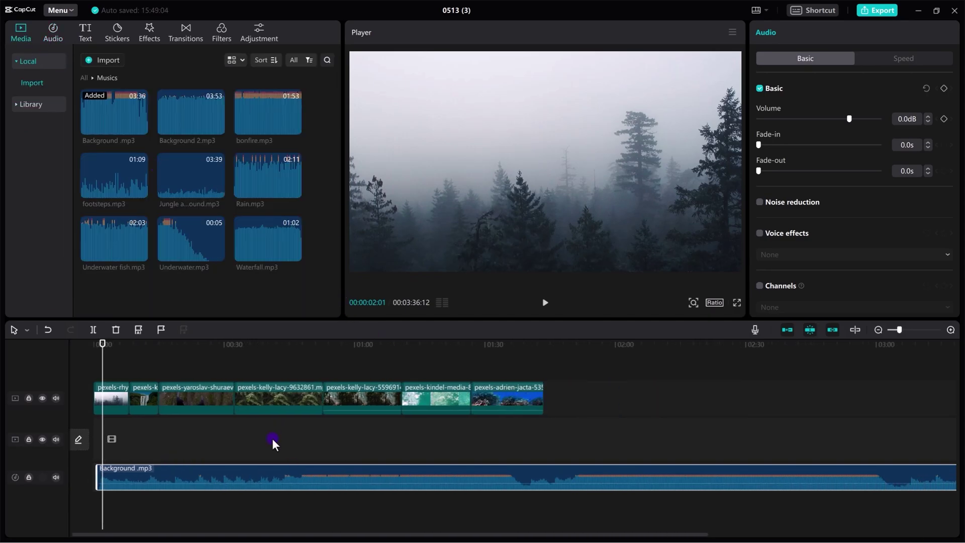
left_click_drag(799, 475, 452, 460)
scroll(251, 437, "up", 3)
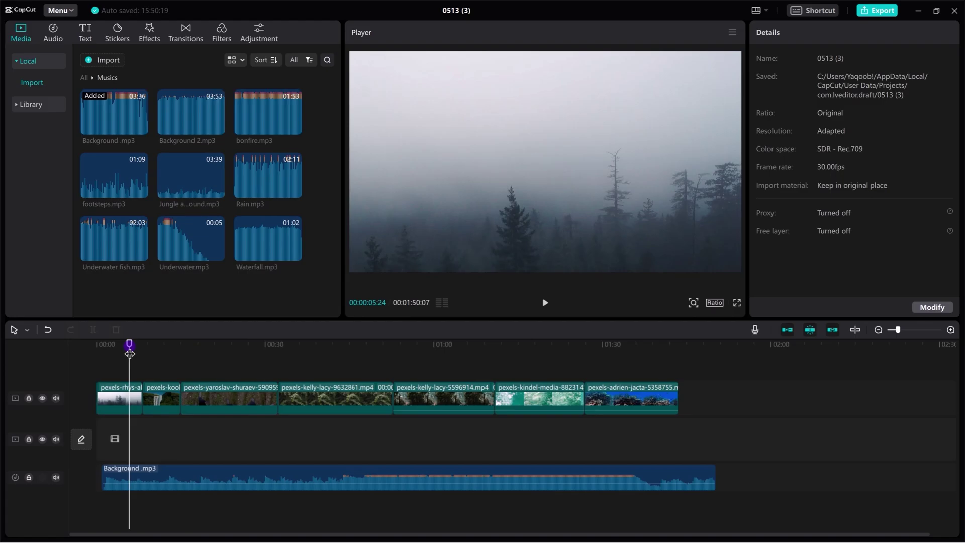
- Mark beats on Background .mp3 using Auto beat's Beat 1 mode
left_click(243, 474)
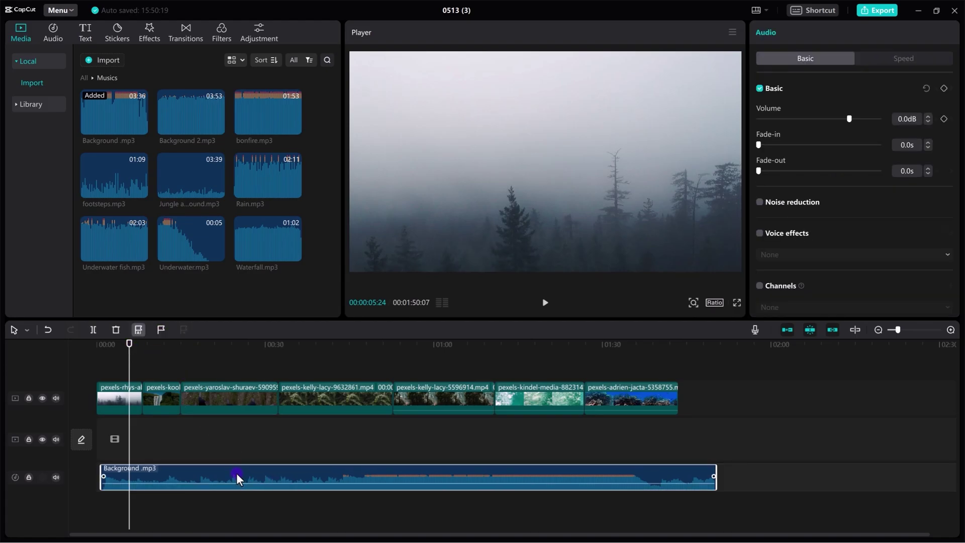
left_click(139, 330)
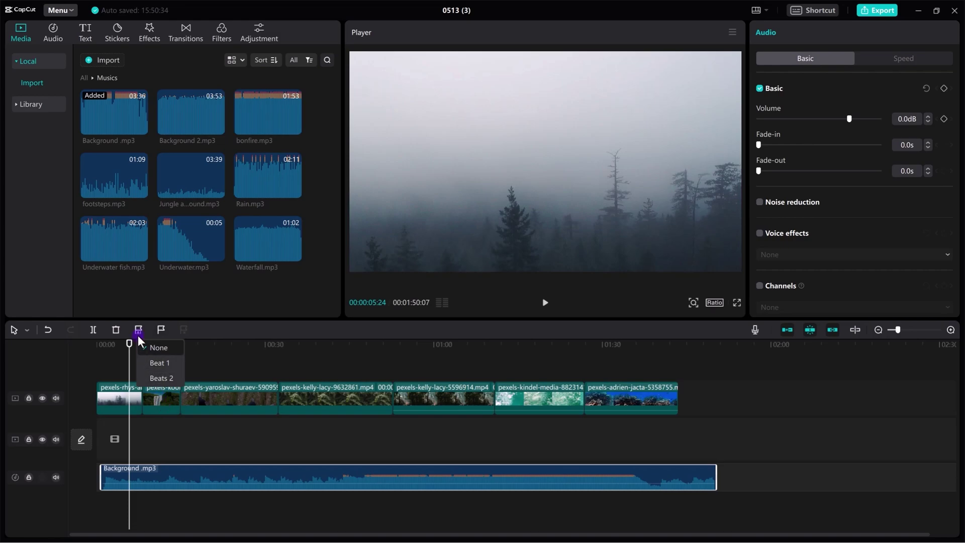
left_click(158, 362)
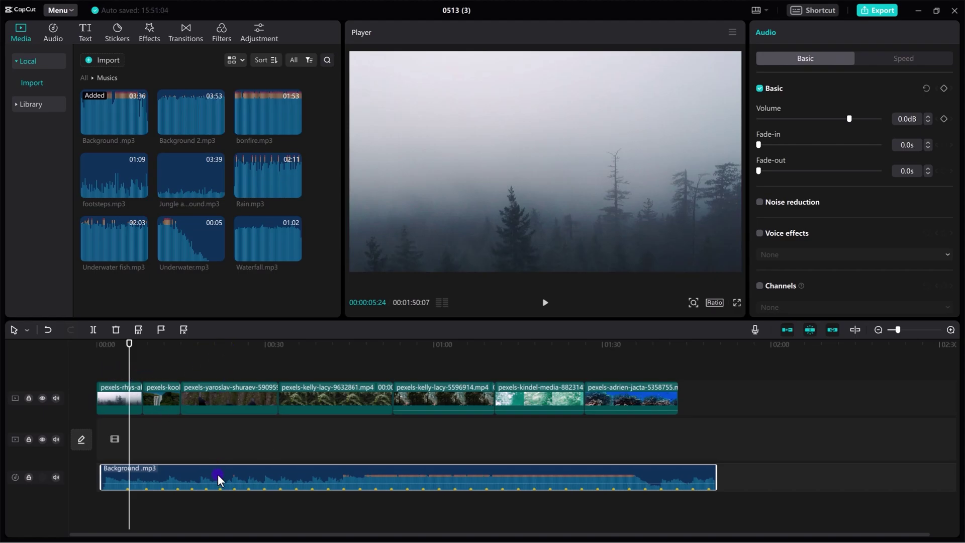
- Trim the right edge of the opening pexels-rhys-abel clip to shorten it
scroll(176, 508, "up", 3)
scroll(176, 508, "up", 1)
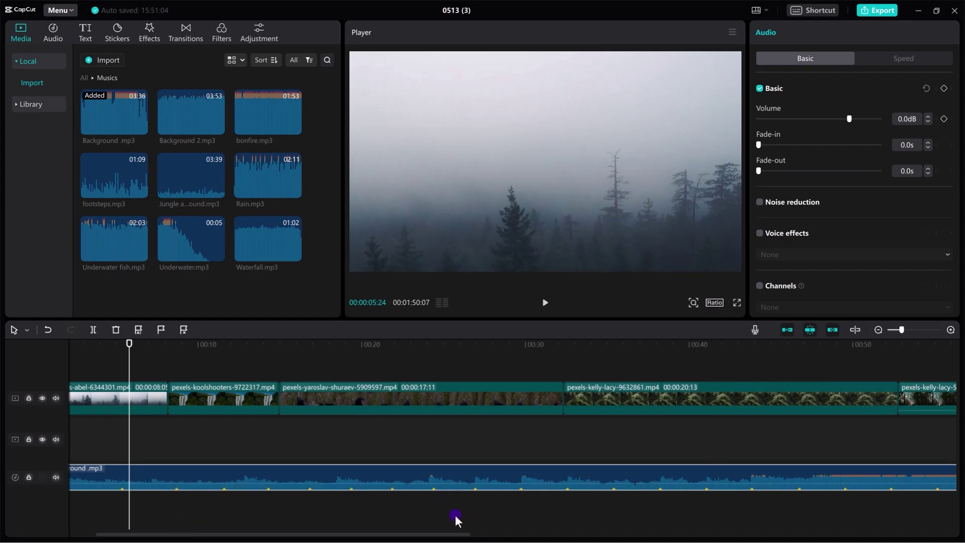
left_click_drag(395, 535, 366, 535)
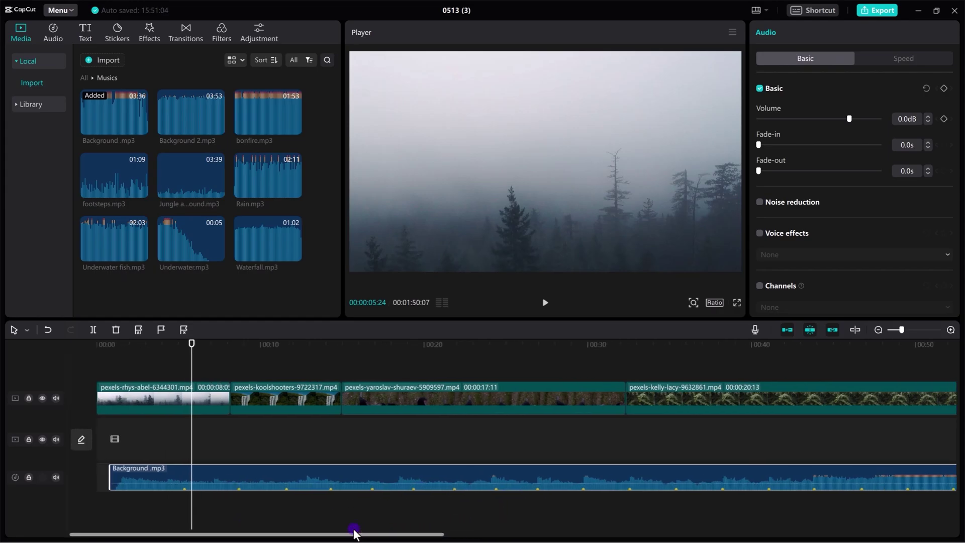
mouse_move(228, 399)
left_mouse_down()
mouse_move(185, 405)
mouse_move(225, 406)
left_mouse_up()
- Slide the following six clips left one by one so they play back to back without gaps
scroll(242, 422, "down", 5, "ctrl")
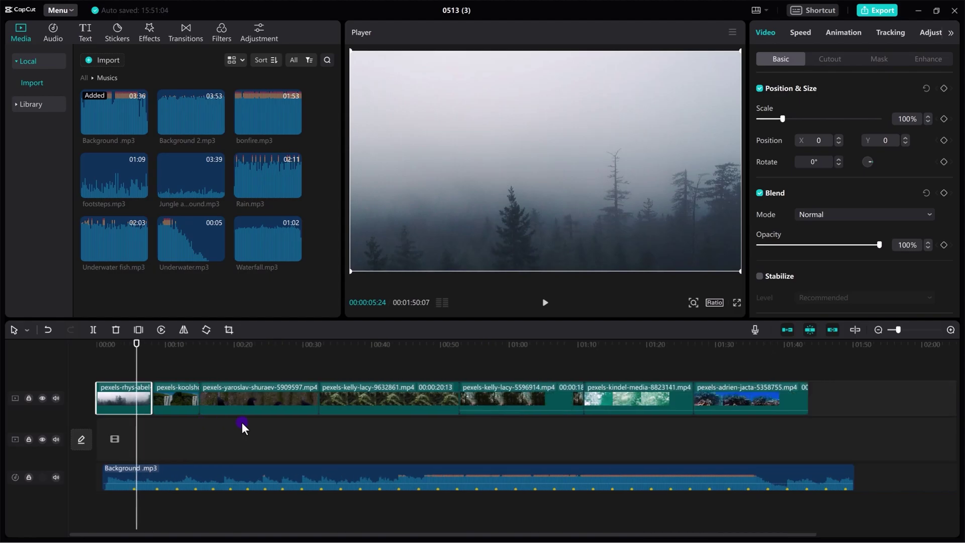
left_click_drag(719, 384, 240, 397)
scroll(136, 484, "up", 5, "ctrl")
left_click(200, 411)
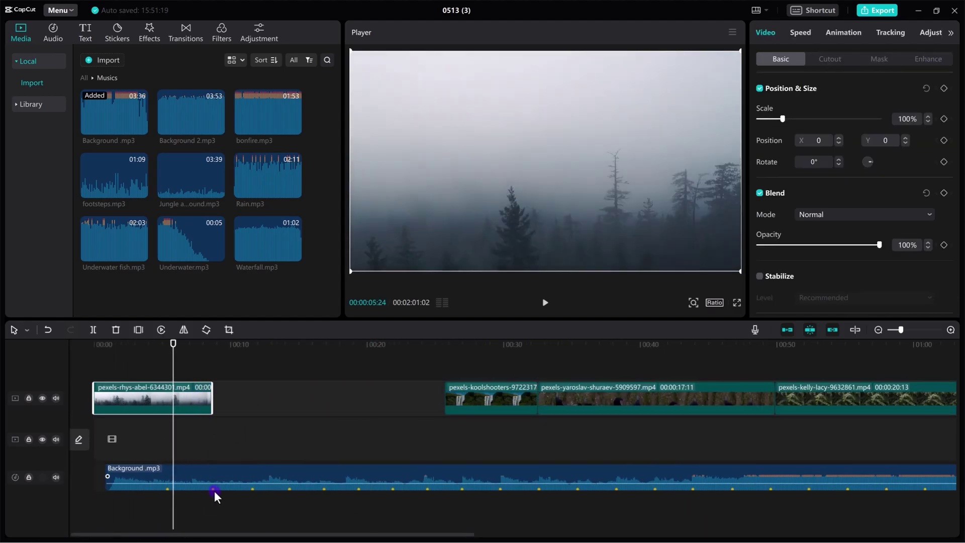
left_click_drag(528, 397, 308, 401)
left_click_drag(820, 392, 508, 392)
scroll(518, 479, "right", 2)
scroll(518, 480, "down", 2, "ctrl")
left_click_drag(894, 397, 508, 397)
left_click_drag(935, 397, 553, 396)
mouse_move(301, 534)
left_mouse_down()
mouse_move(378, 540)
mouse_move(308, 540)
left_mouse_up()
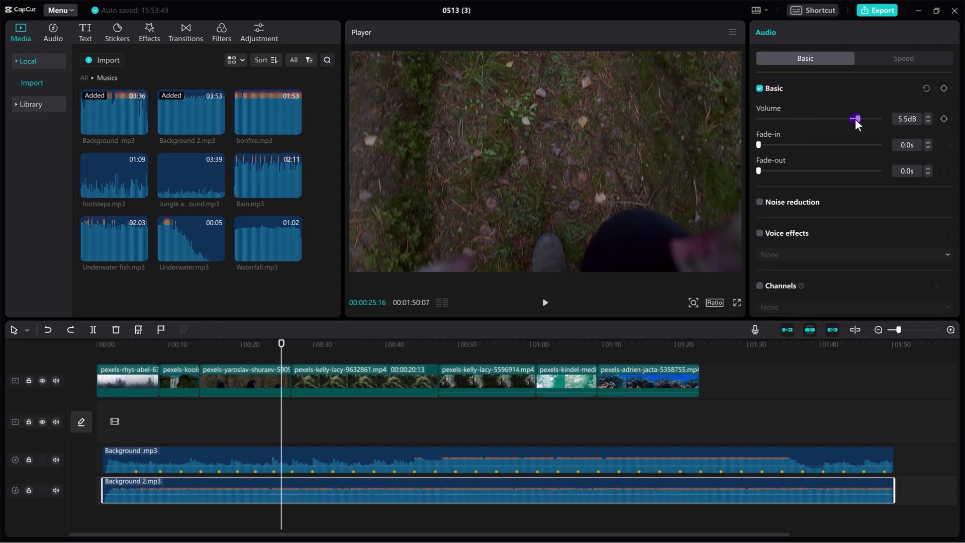
- Turn Background 2.mp3 down to -15.4dB on its own audio track
left_click_drag(850, 126, 826, 126)
mouse_move(107, 498)
scroll(106, 497, "up", 3)
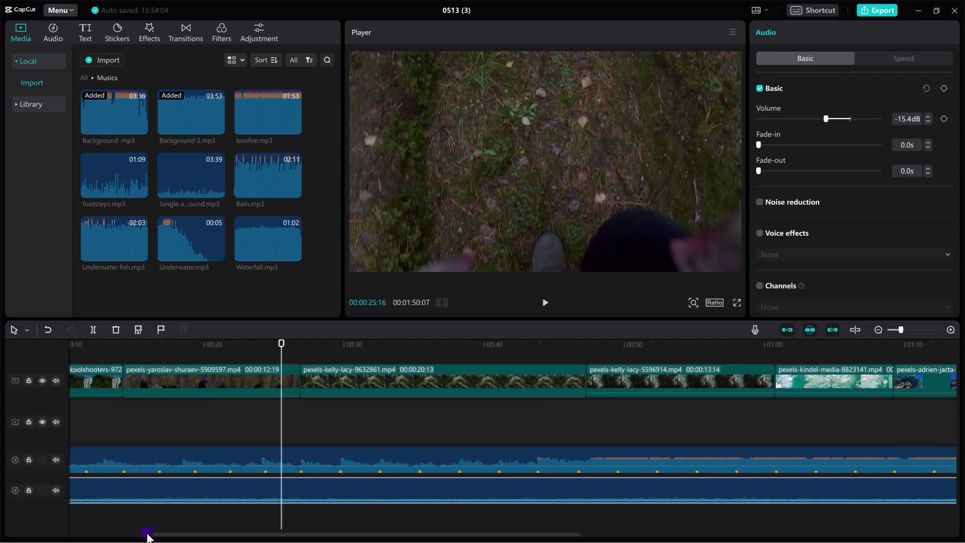
left_click(122, 537)
left_click_drag(181, 539, 98, 538)
scroll(101, 503, "up", 2)
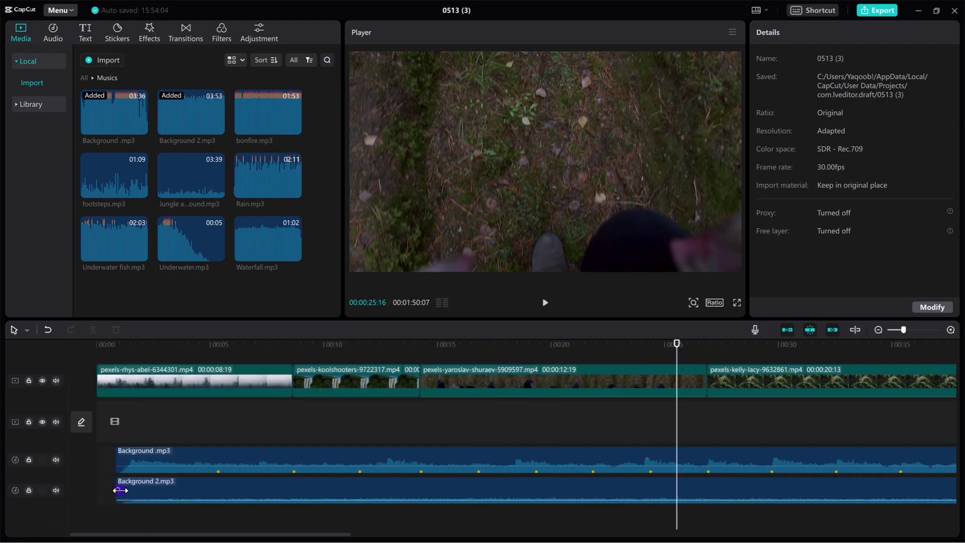
scroll(115, 491, "up", 2)
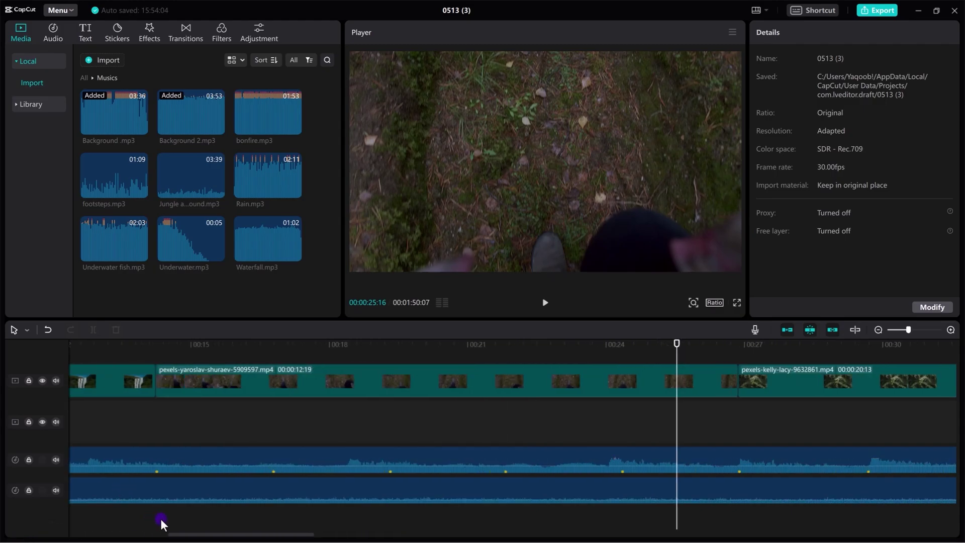
left_click_drag(179, 534, 75, 534)
- Give Background 2.mp3 a 1.5s fade-in and a 6.2s fade-out
left_click_drag(138, 491, 206, 497)
left_click_drag(182, 527, 905, 533)
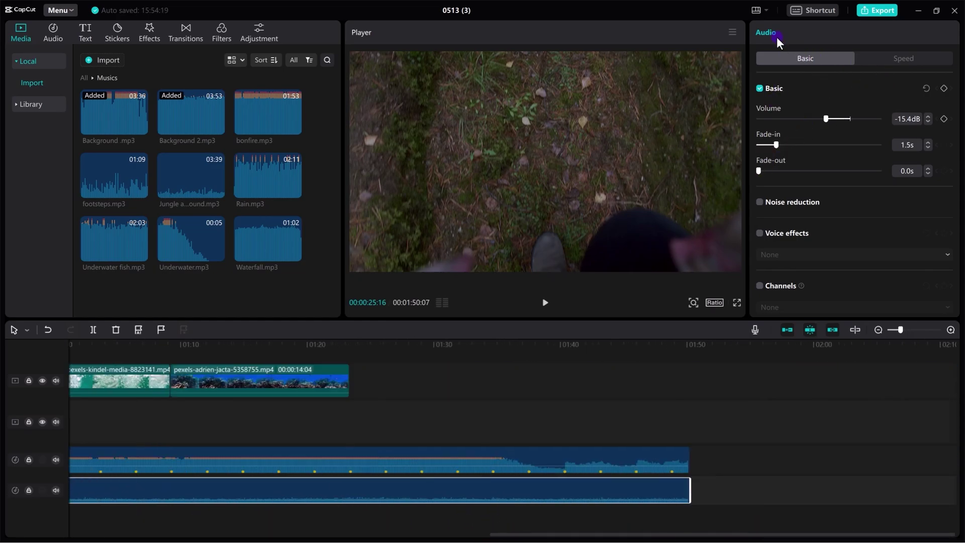
left_click_drag(759, 173, 833, 173)
left_click_drag(527, 538, 159, 534)
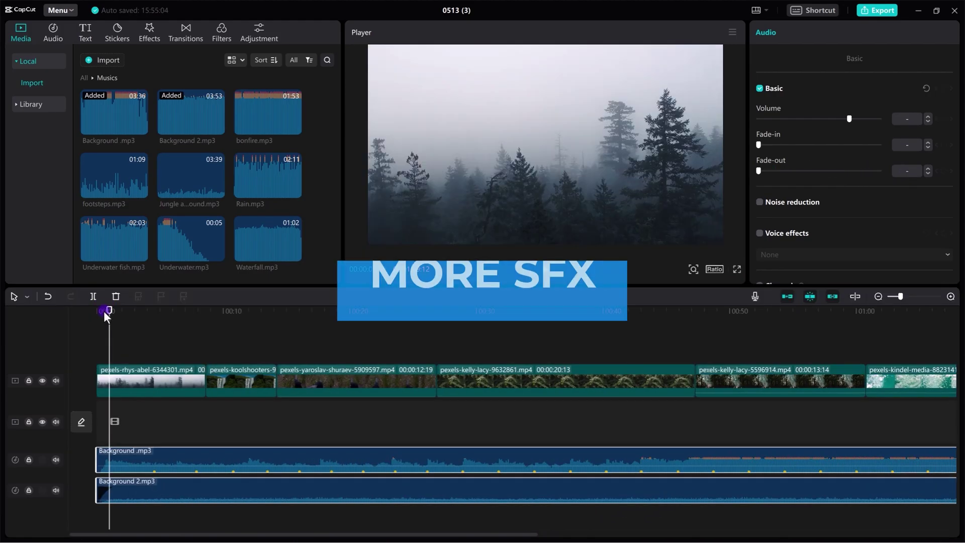
- Put Jungle abmeint sound.mp3 on a third audio track, trimmed to end with the opening forest clip
left_click_drag(108, 312, 113, 331)
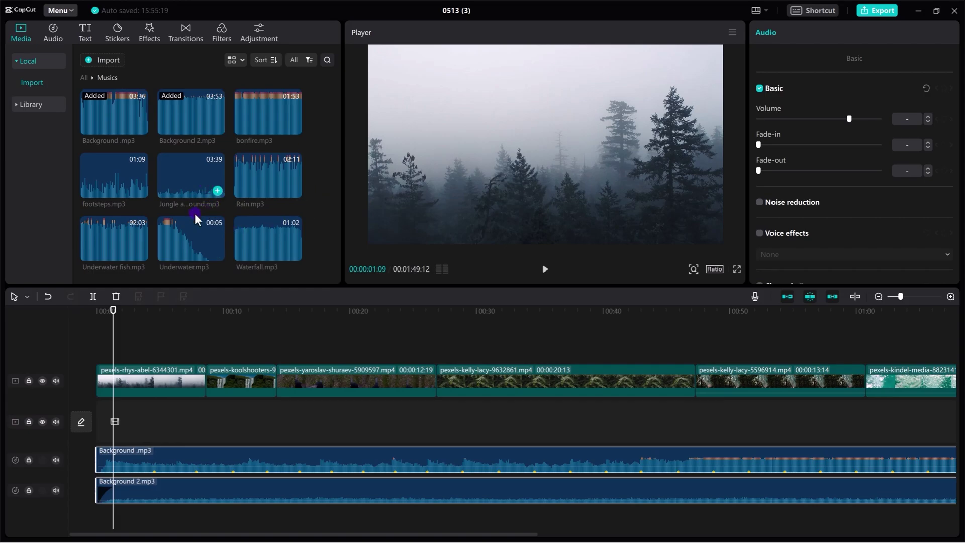
left_click_drag(200, 229, 101, 518)
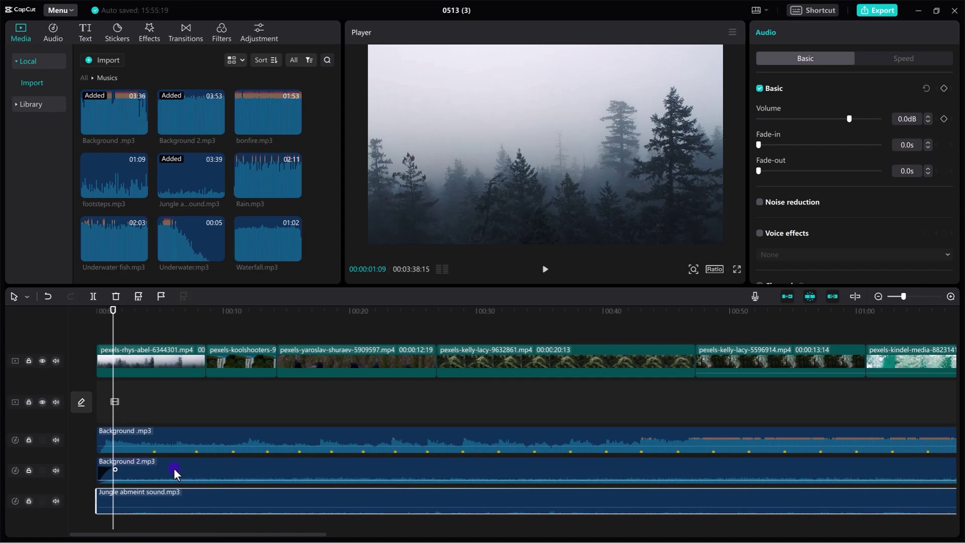
scroll(455, 468, "down", 1)
scroll(635, 521, "down", 5)
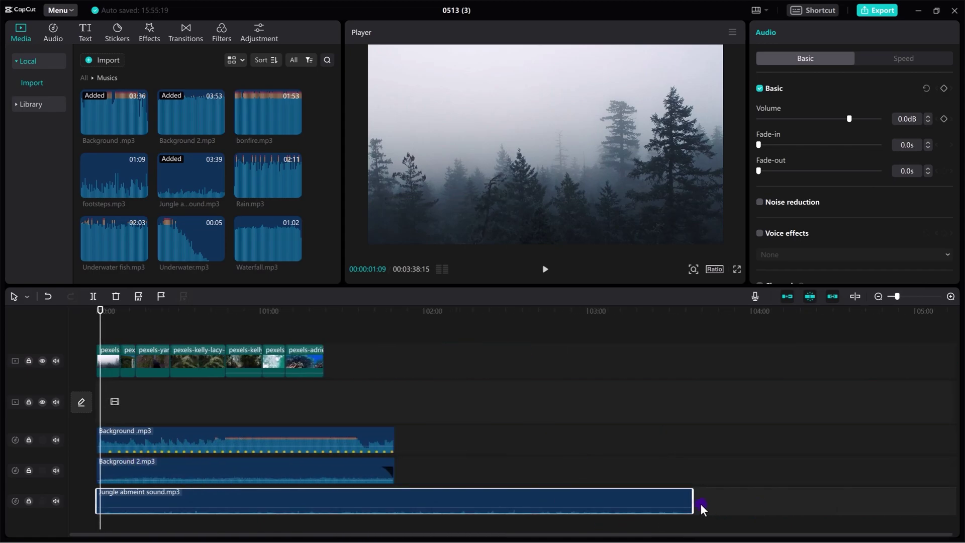
left_click_drag(690, 499, 107, 497)
scroll(193, 495, "up", 6)
left_click_drag(193, 495, 412, 493)
- Return the playhead near the start and give the jungle sound a 0.6s fade-in
left_click(398, 312)
left_click_drag(399, 312, 118, 312)
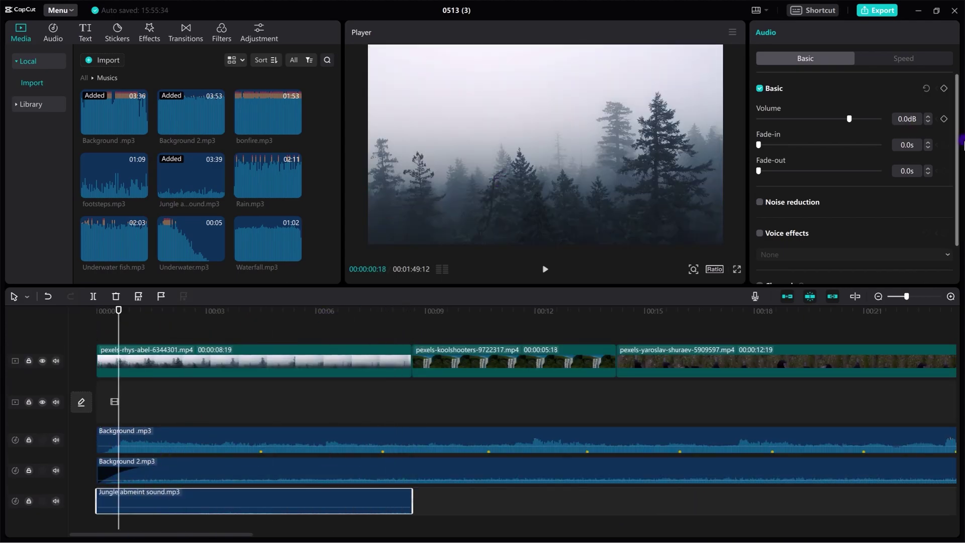
left_click_drag(758, 145, 773, 172)
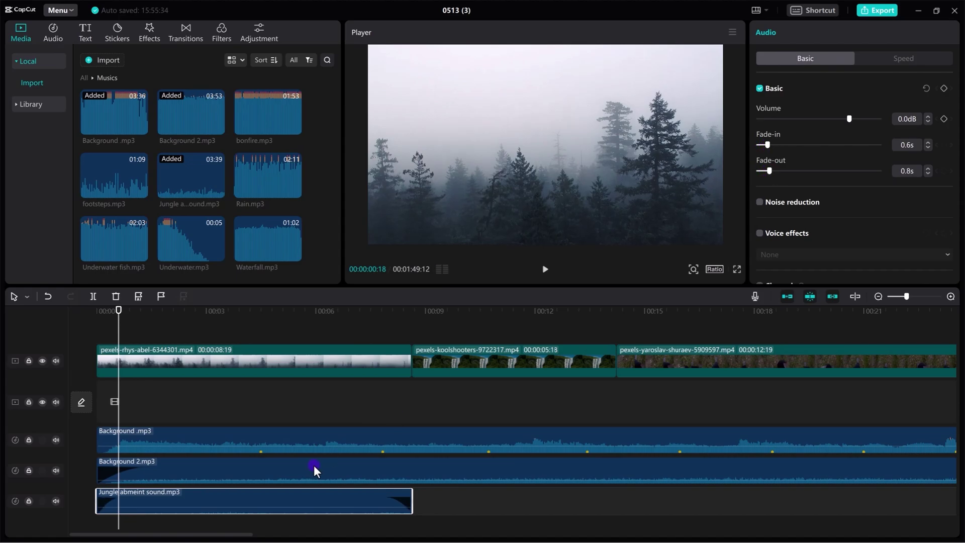
scroll(354, 437, "down", 1)
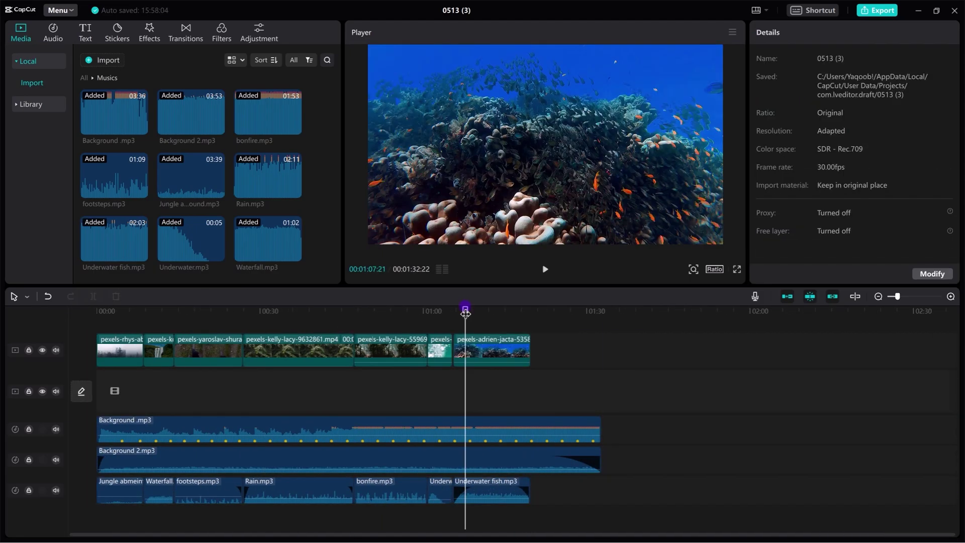
- Scrub the playhead to preview the footage around the one-minute mark
mouse_move(462, 310)
left_mouse_down()
mouse_move(446, 311)
mouse_move(462, 315)
left_mouse_up()
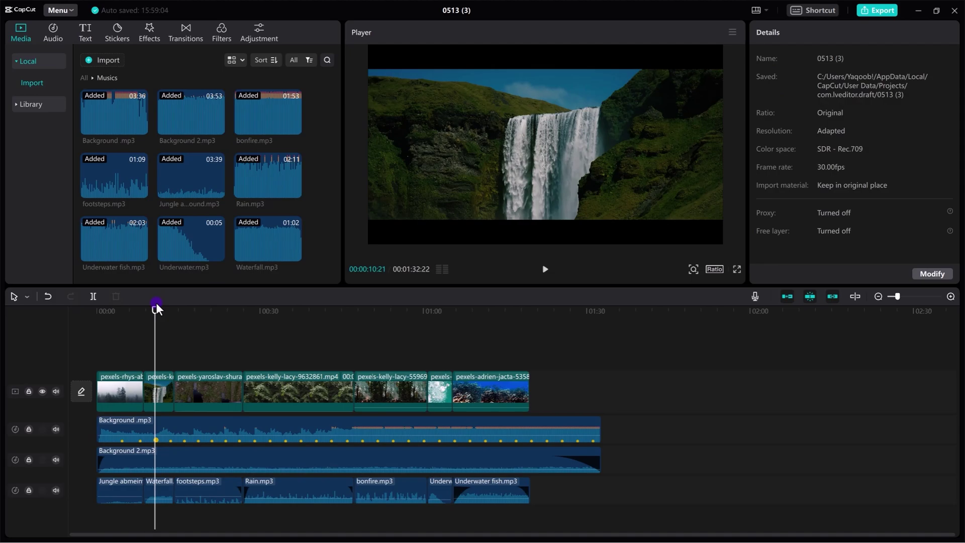
- Preview the Plum filter, then drag the Gingerbread filter onto a track above the clips
left_click(219, 42)
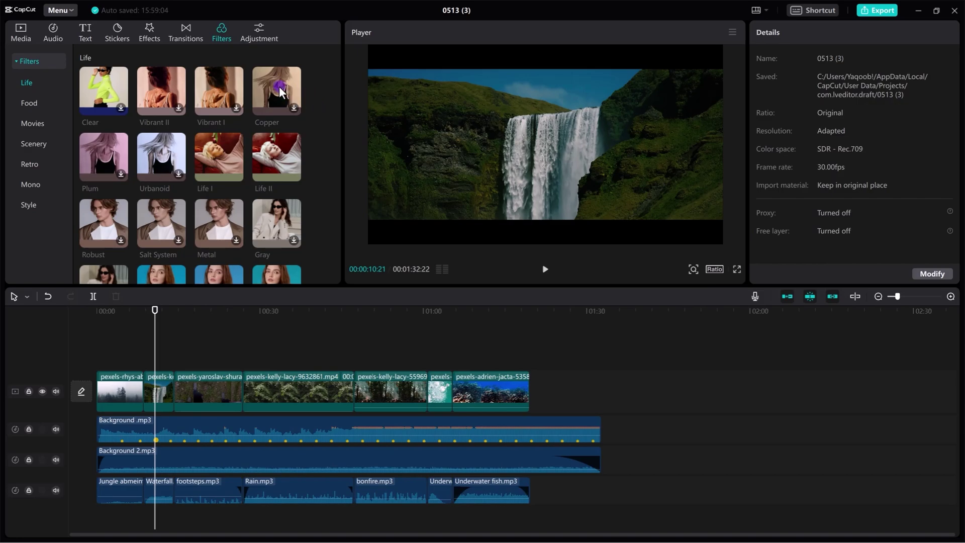
left_click(119, 162)
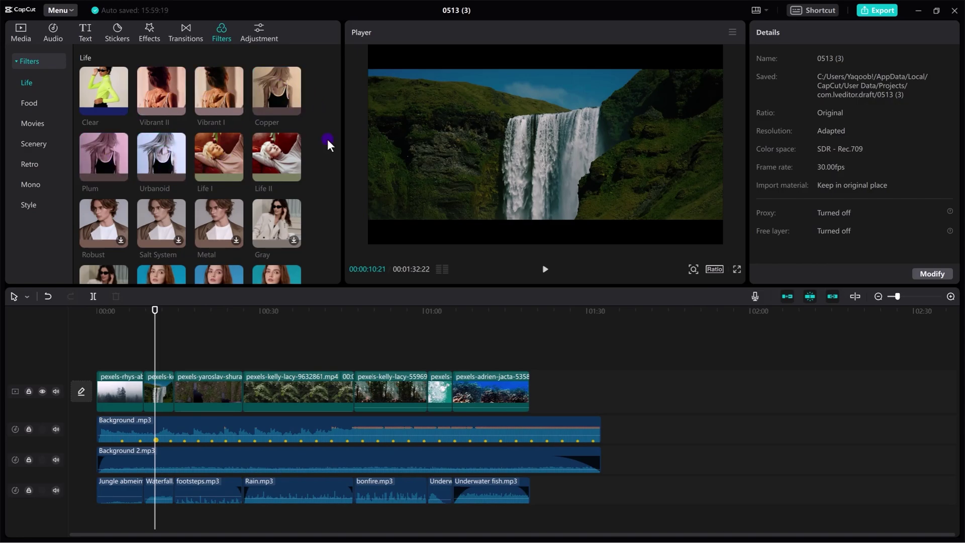
scroll(327, 143, "down", 3)
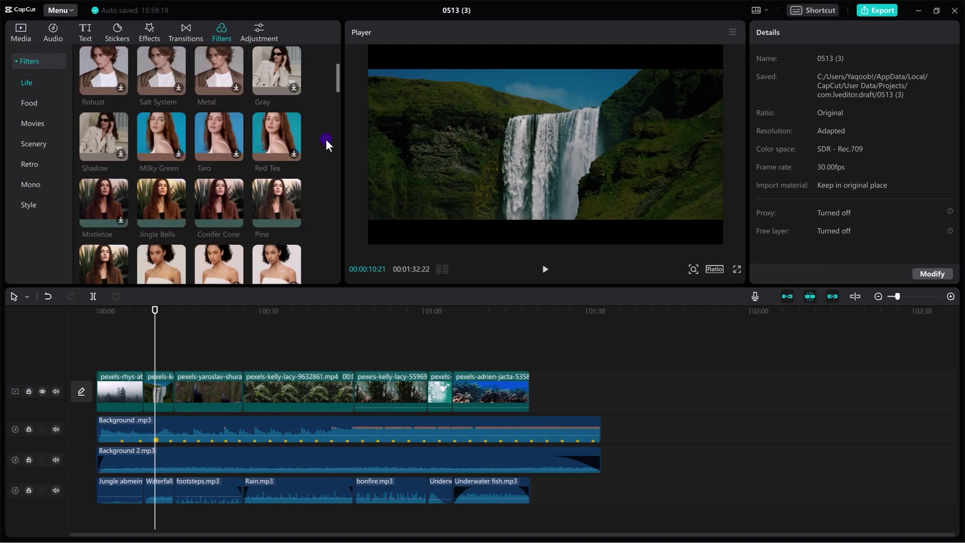
scroll(326, 145, "down", 1)
left_click_drag(104, 223, 526, 355)
- Play the video from the start, toggling the Gingerbread filter off and on twice to compare
left_click_drag(155, 310, 97, 310)
left_click(548, 272)
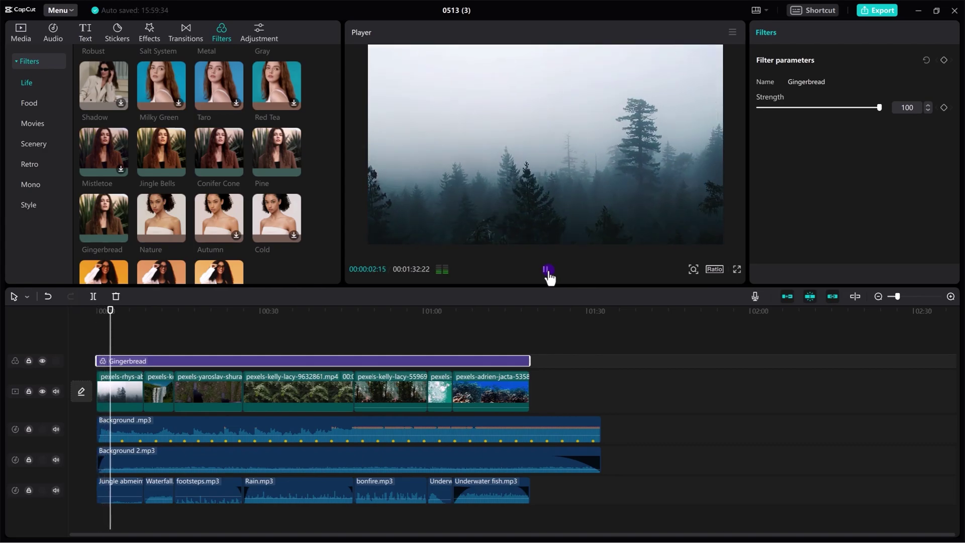
left_click(43, 360)
left_click(43, 361)
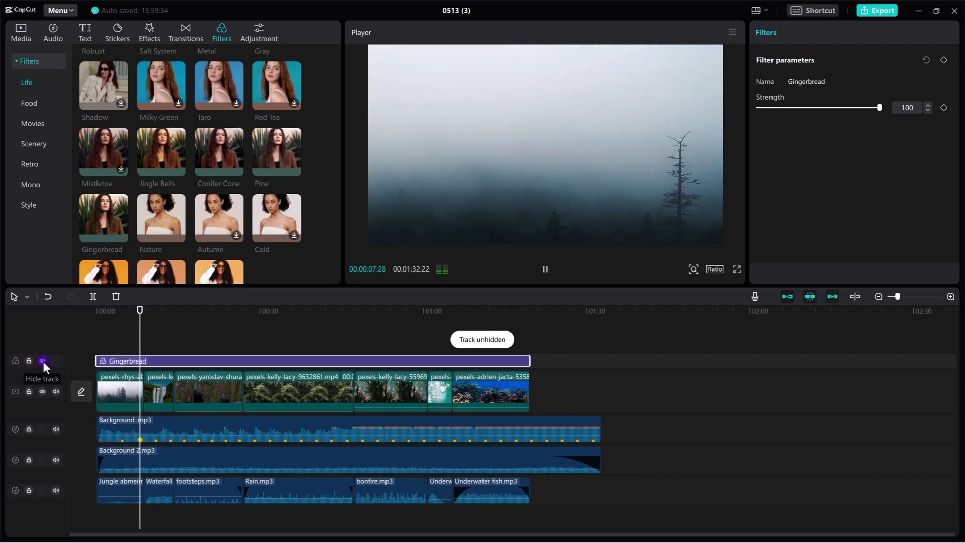
left_click(44, 361)
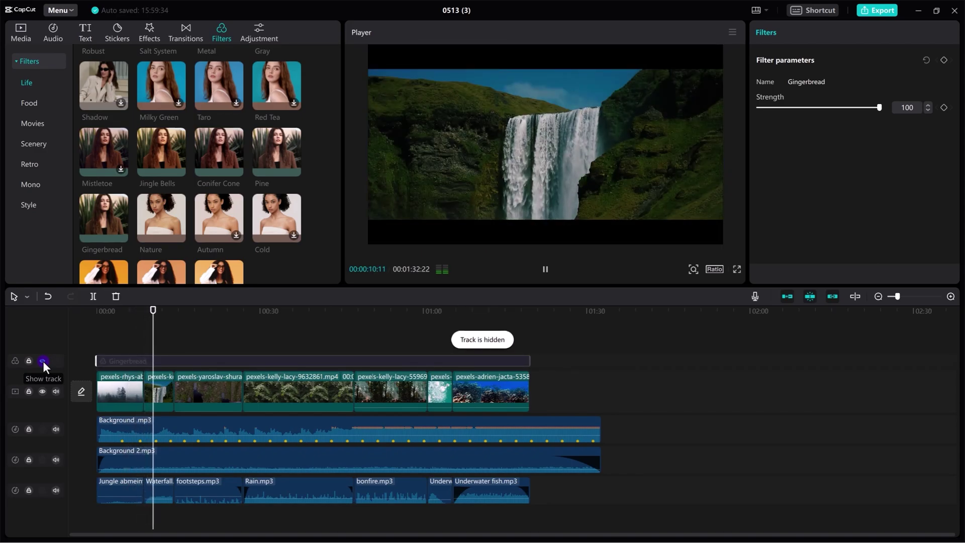
left_click(44, 360)
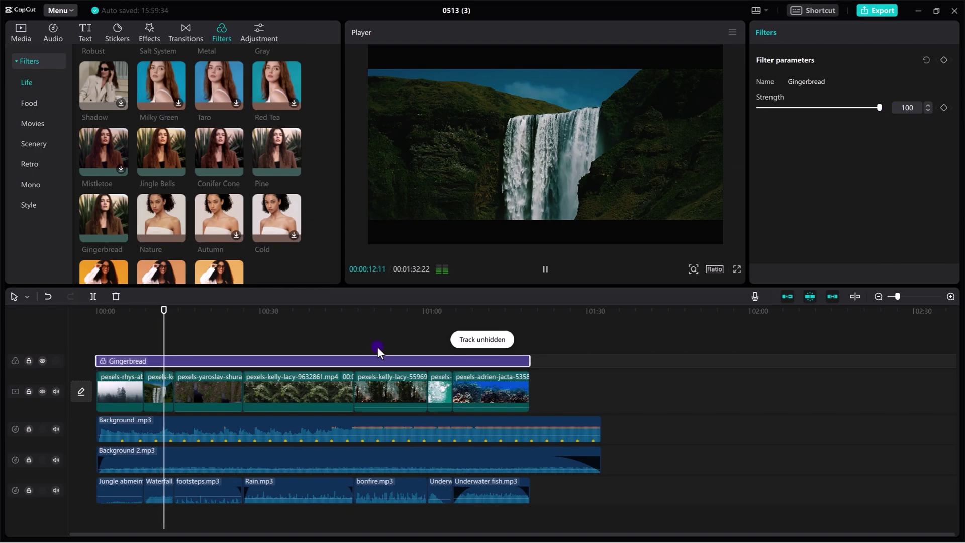
key("space")
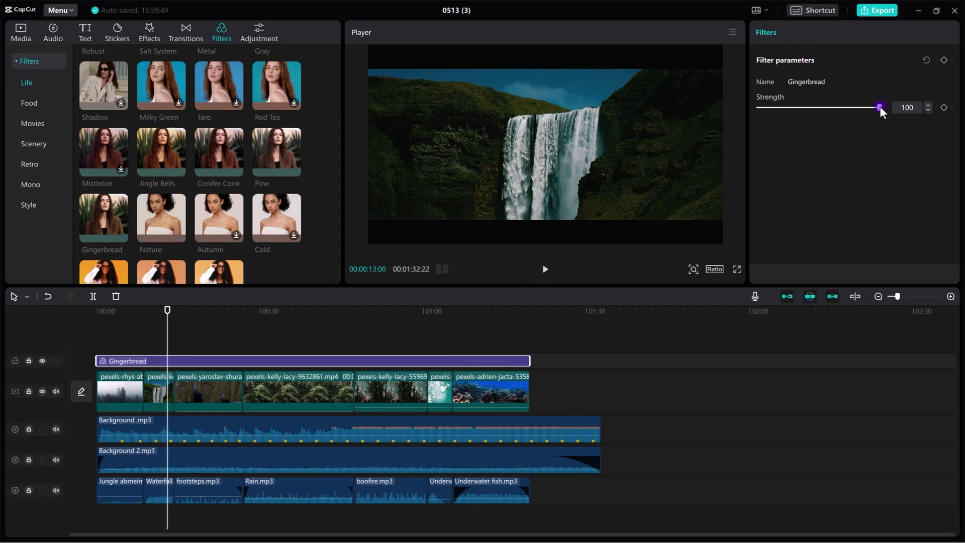
- Lower the Gingerbread filter's Strength to about half
left_click_drag(880, 107, 822, 108)
left_click(910, 108)
left_click_drag(169, 306, 187, 316)
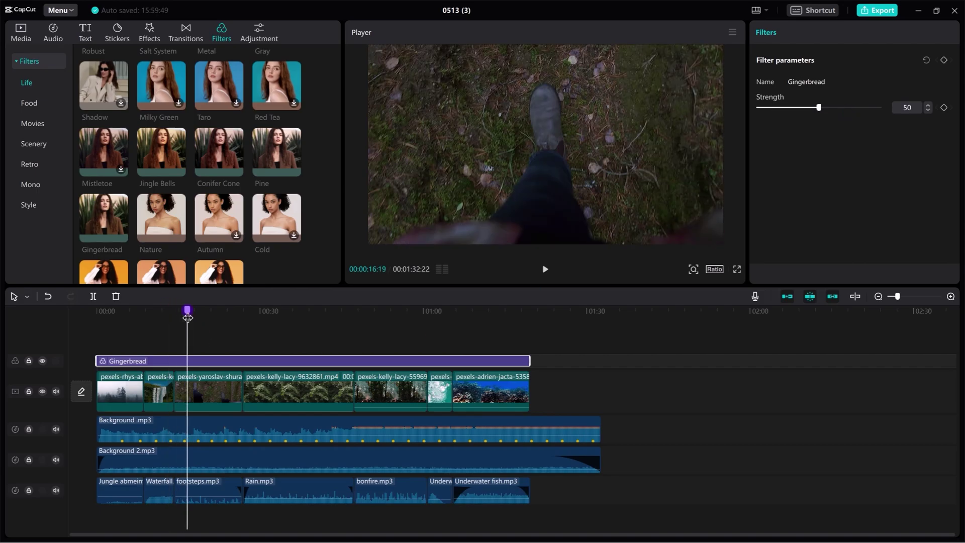
- Compare the clips with the filter hidden and shown, then delete the Gingerbread filter
left_click(42, 361)
left_click(43, 360)
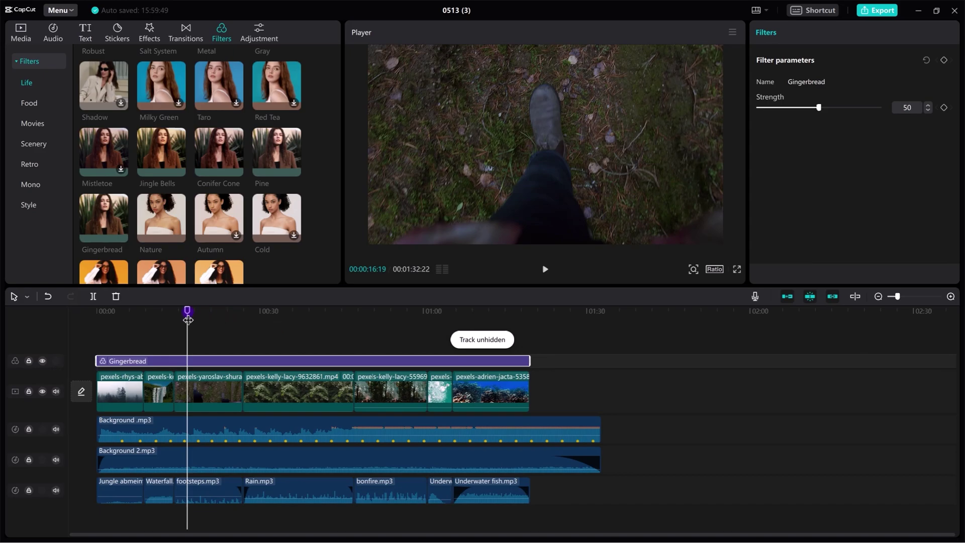
left_click_drag(187, 316, 341, 347)
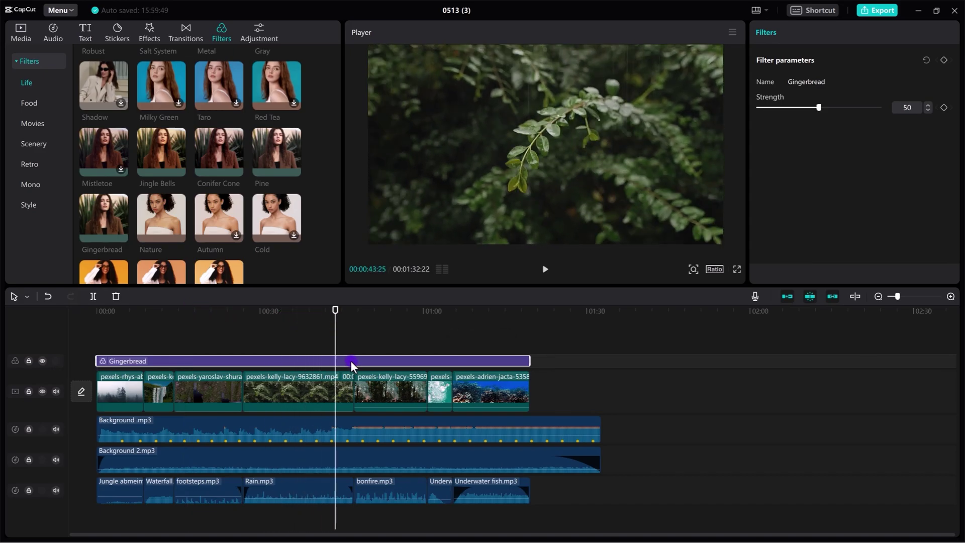
key("Delete")
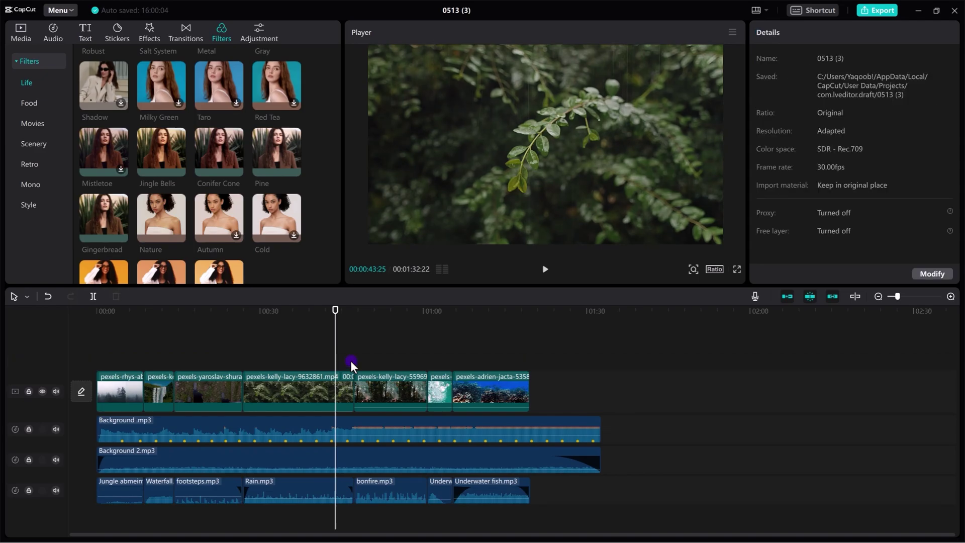
- Show the Adjustment LUT options and select the pexels-kelly-lacy-9632861 clip at 00:29:20
left_click(259, 33)
left_click(39, 106)
left_click(215, 192)
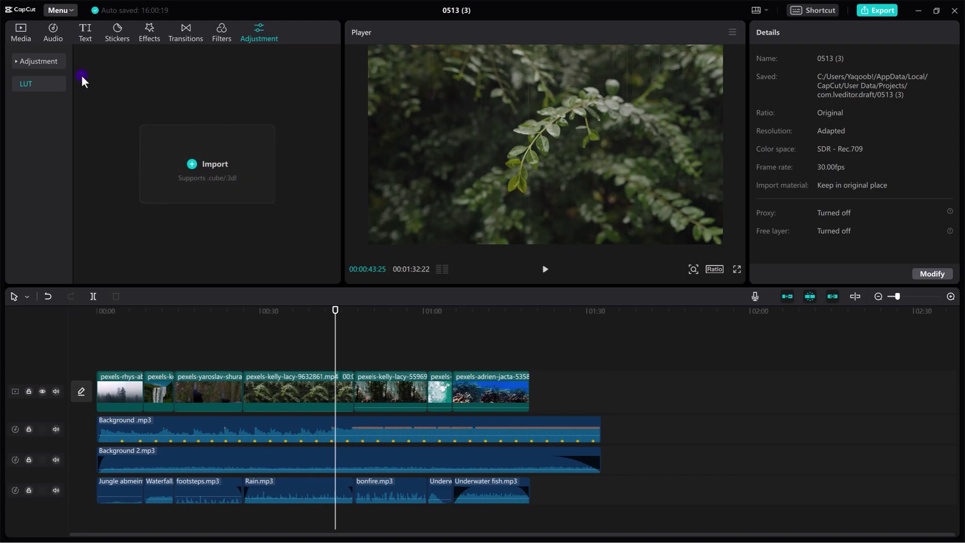
left_click(257, 322)
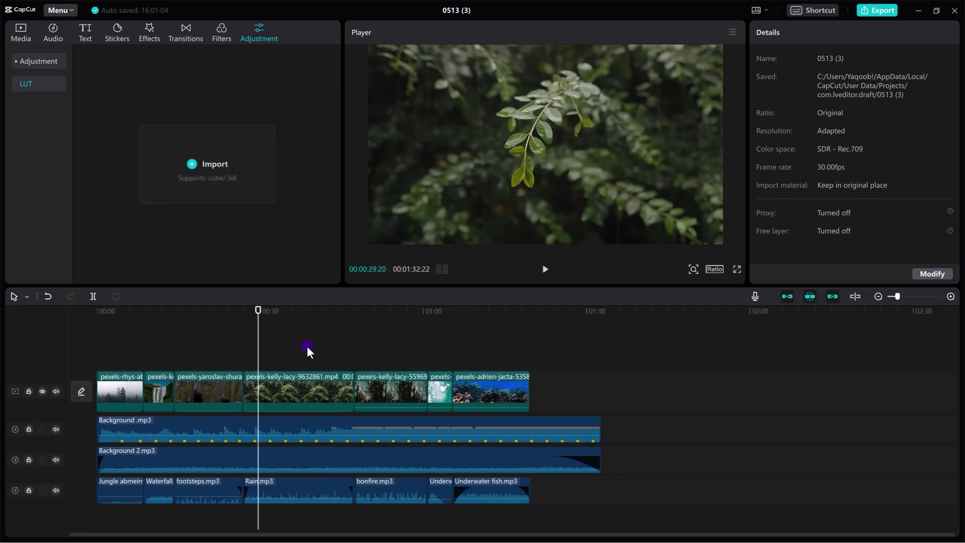
left_click(316, 387)
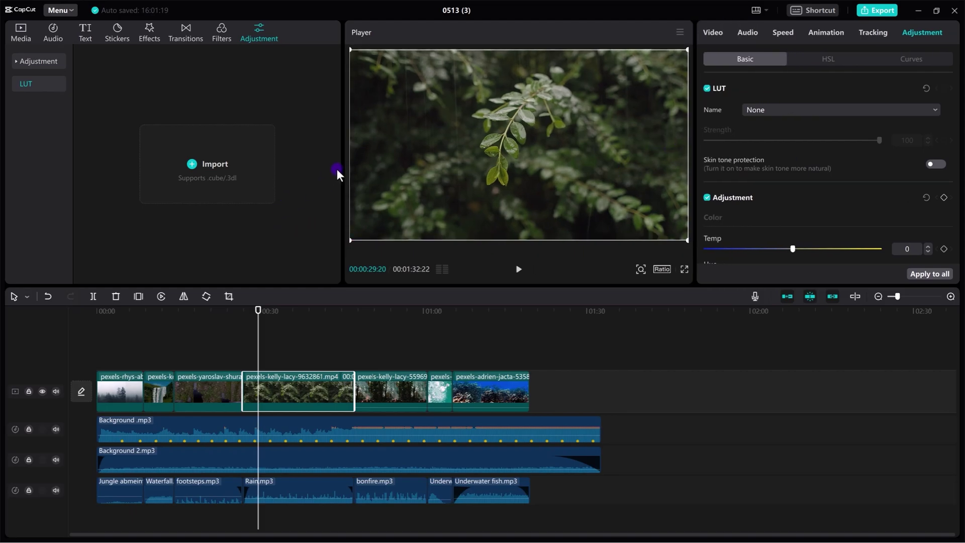
- Enlarge the player, slightly cool Temp, and raise contrast, highlights, shadows and illumination
left_click_drag(342, 165, 306, 166)
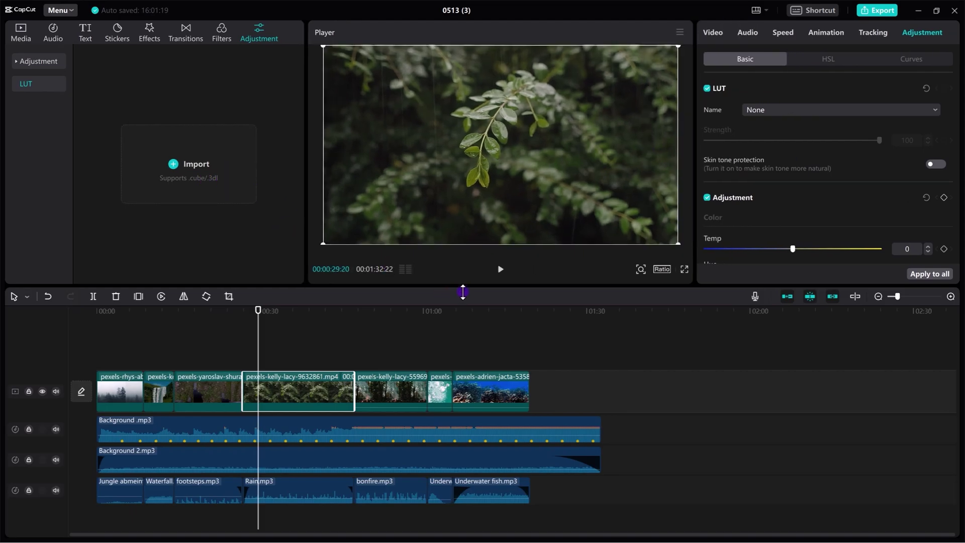
left_click_drag(459, 288, 459, 309)
scroll(861, 227, "down", 3)
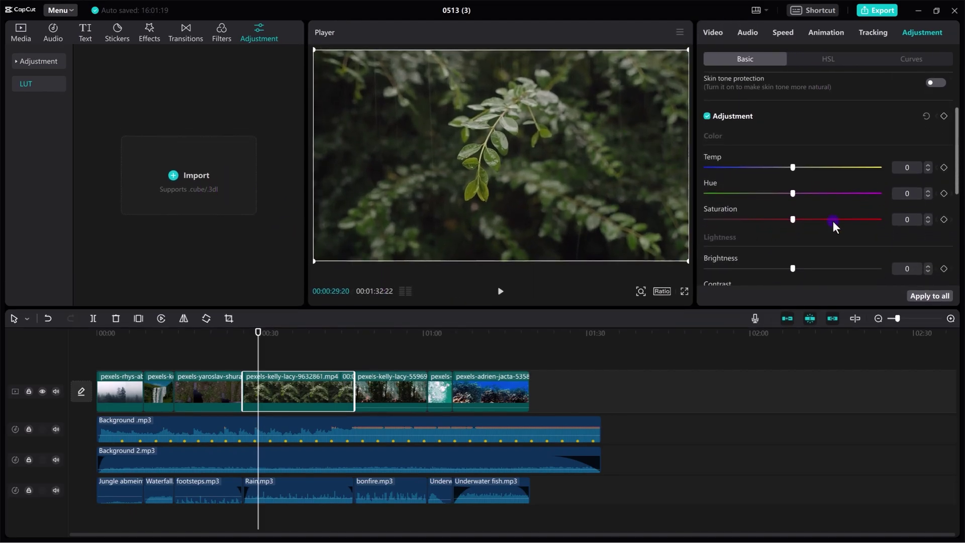
mouse_move(786, 169)
left_mouse_down()
mouse_move(799, 170)
mouse_move(741, 184)
mouse_move(781, 183)
left_mouse_up()
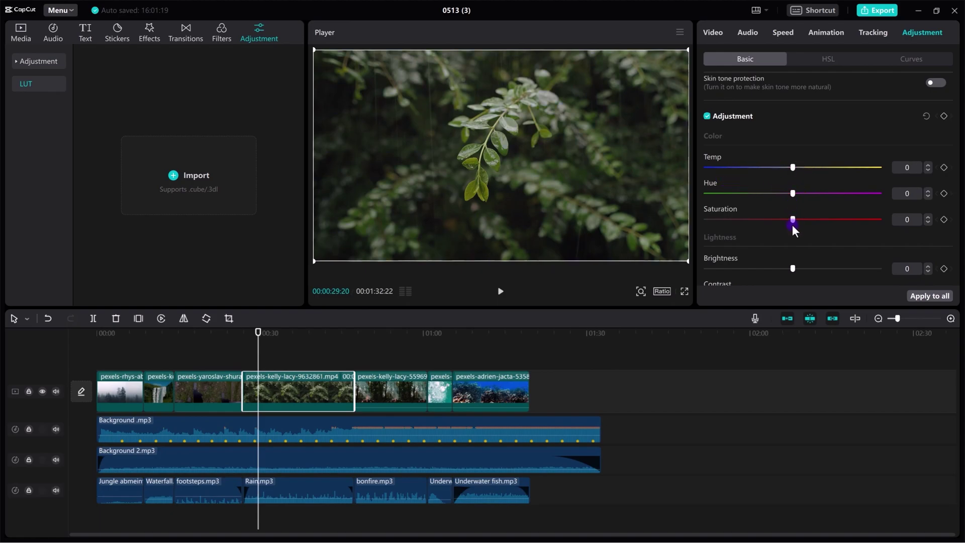
scroll(814, 221, "down", 4)
left_click_drag(791, 115, 806, 176)
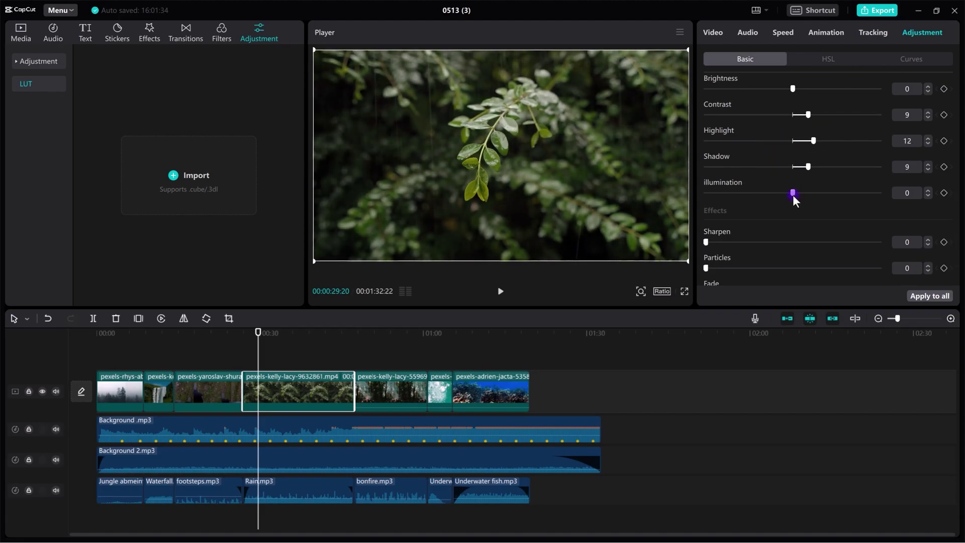
left_click_drag(794, 197, 803, 204)
- Check the HSL controls, then add a darkening Luma point in Curves
left_click(793, 60)
left_click(742, 60)
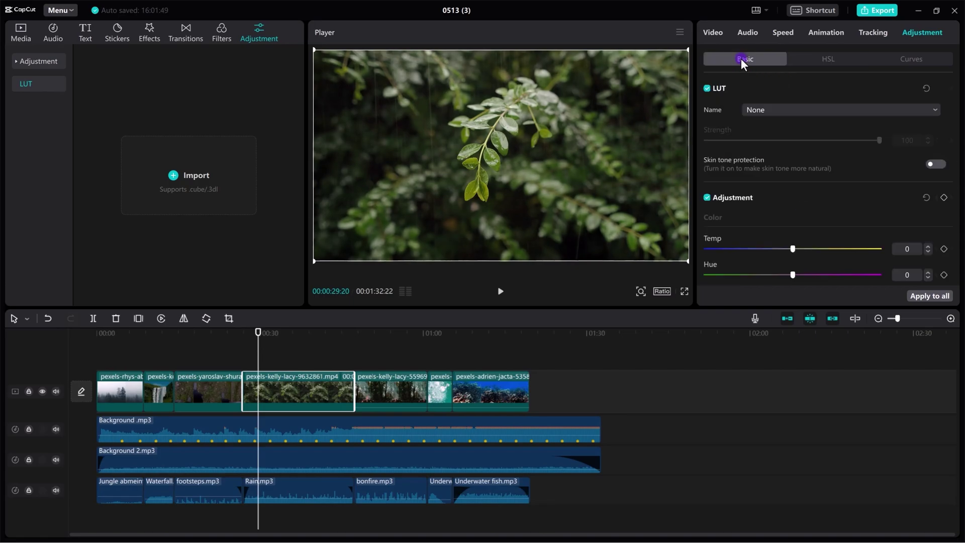
left_click(828, 60)
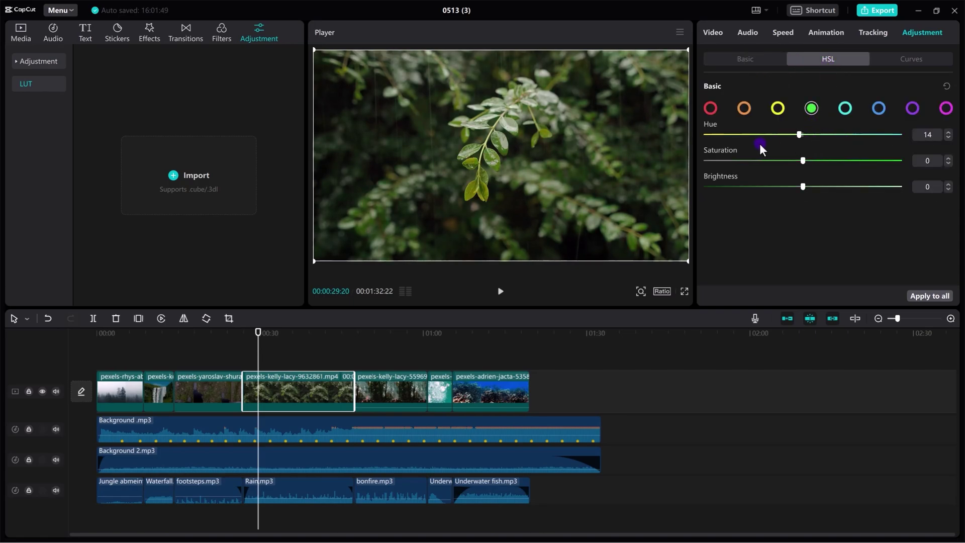
left_click(910, 59)
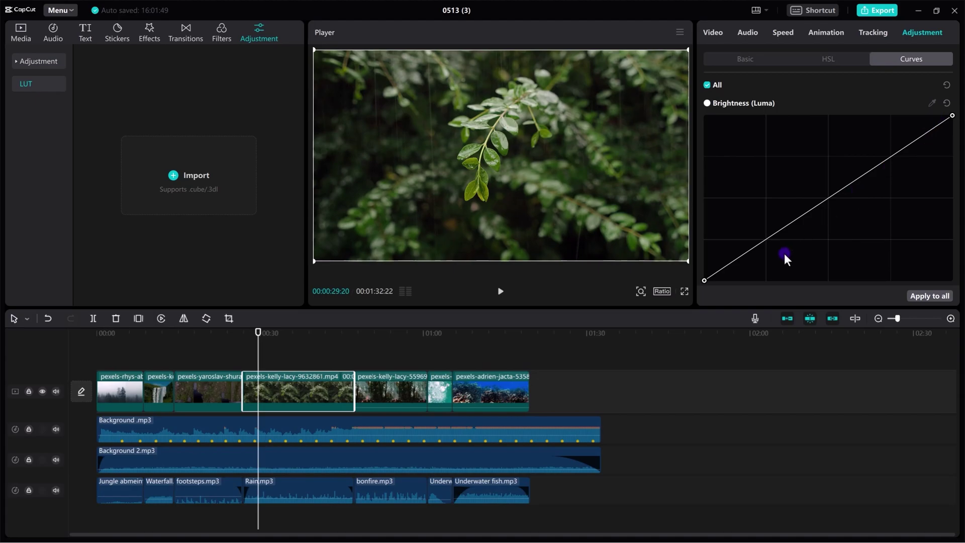
left_click_drag(768, 238, 857, 165)
scroll(902, 183, "down", 5)
scroll(779, 246, "up", 2)
scroll(785, 254, "down", 6)
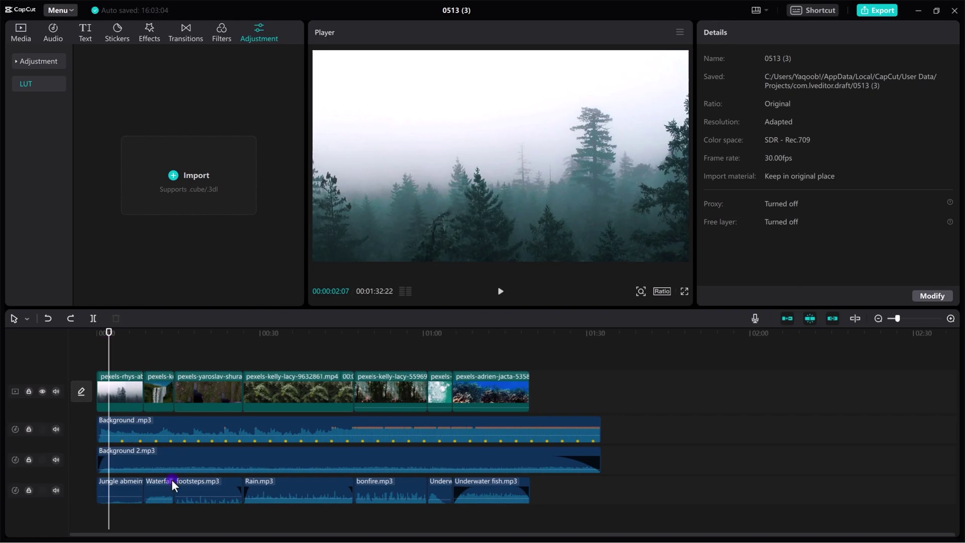
- Apply a Filmstrip mask of size 1600 to the first forest clip and adjust its bar height
left_click(132, 404)
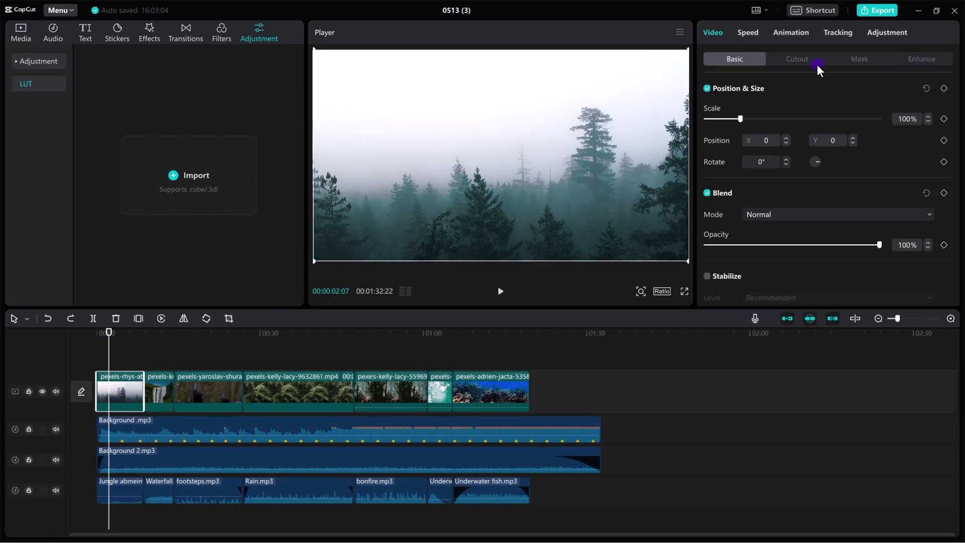
left_click(871, 64)
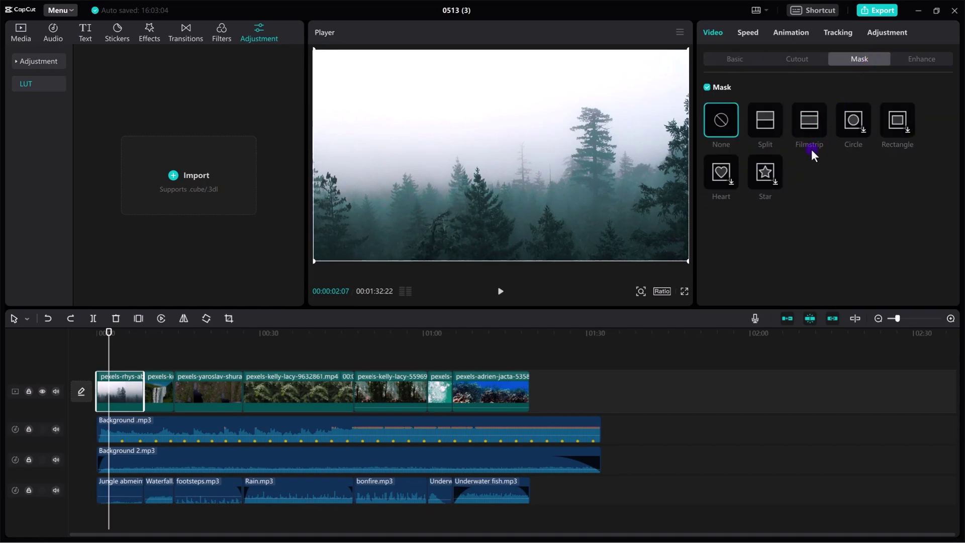
left_click(812, 133)
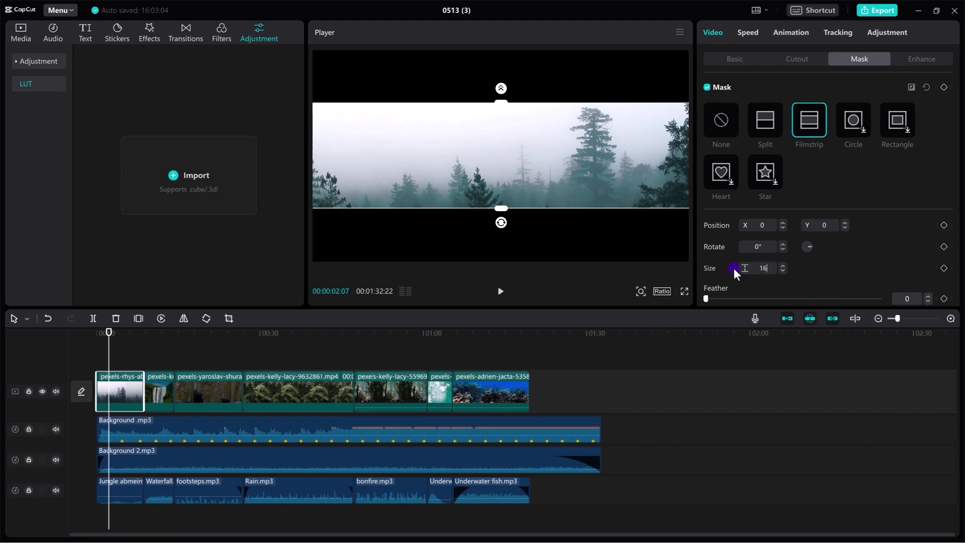
key("Return")
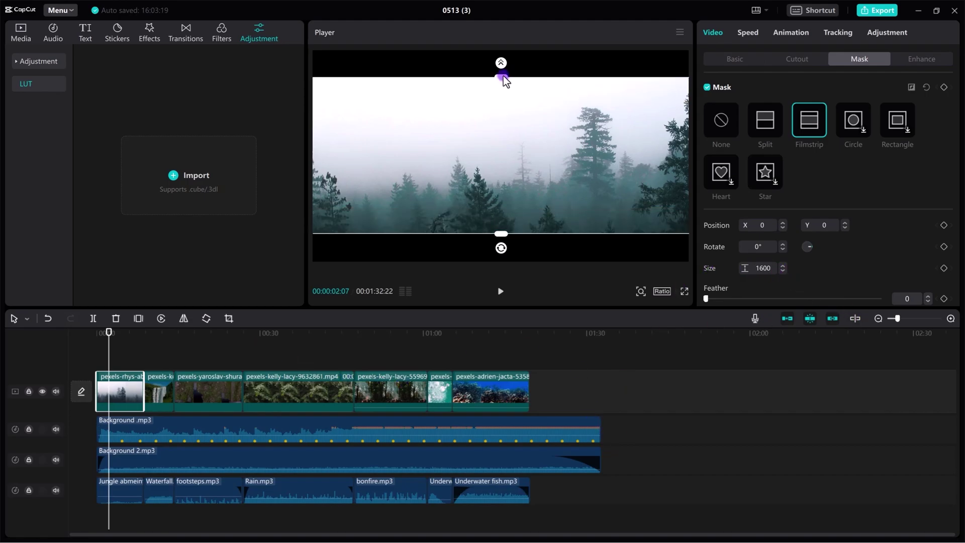
mouse_move(504, 79)
left_mouse_down()
mouse_move(511, 109)
mouse_move(517, 71)
left_mouse_up()
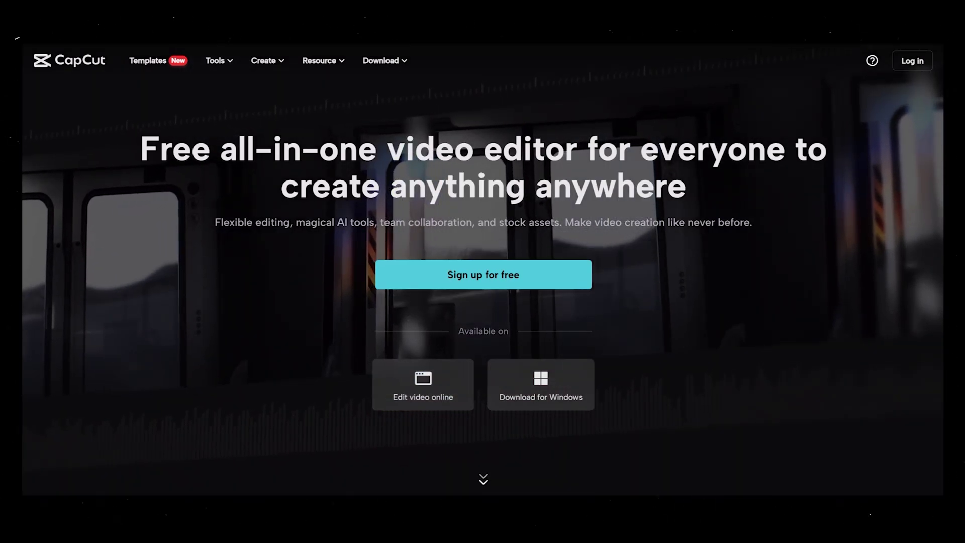
- Scroll the CapCut homepage past Trusted by and templates to Speech to text and Text to speech
scroll(482, 272, "down", 1)
scroll(482, 271, "down", 8)
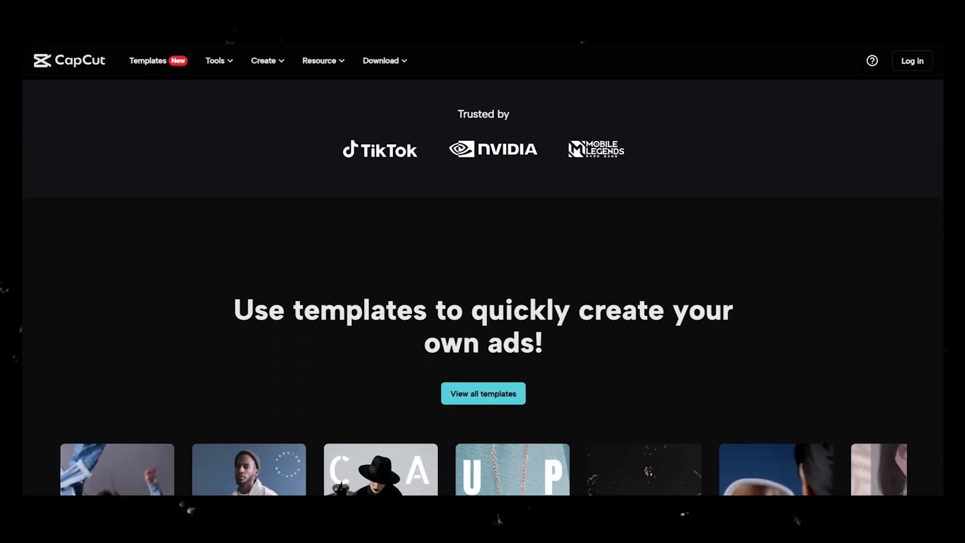
scroll(483, 271, "down", 12)
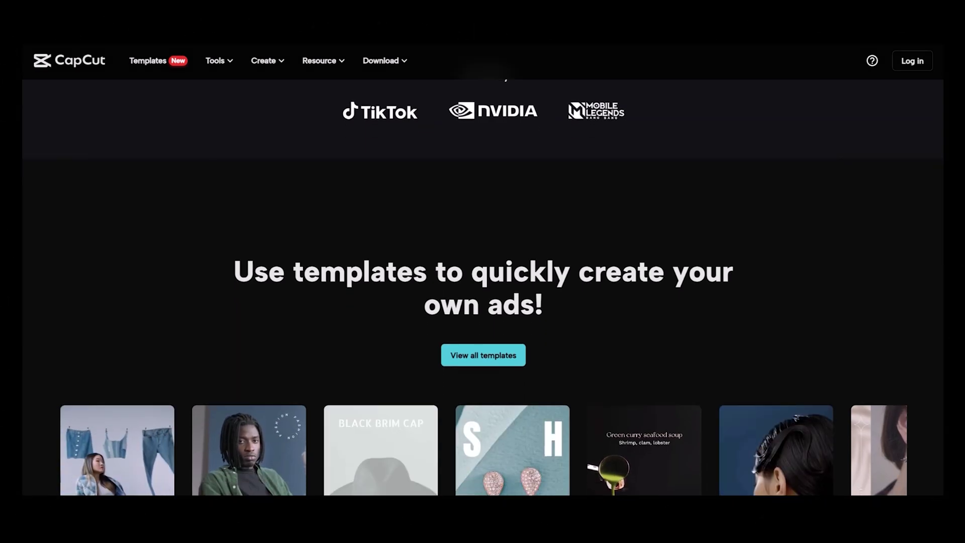
scroll(483, 272, "down", 7)
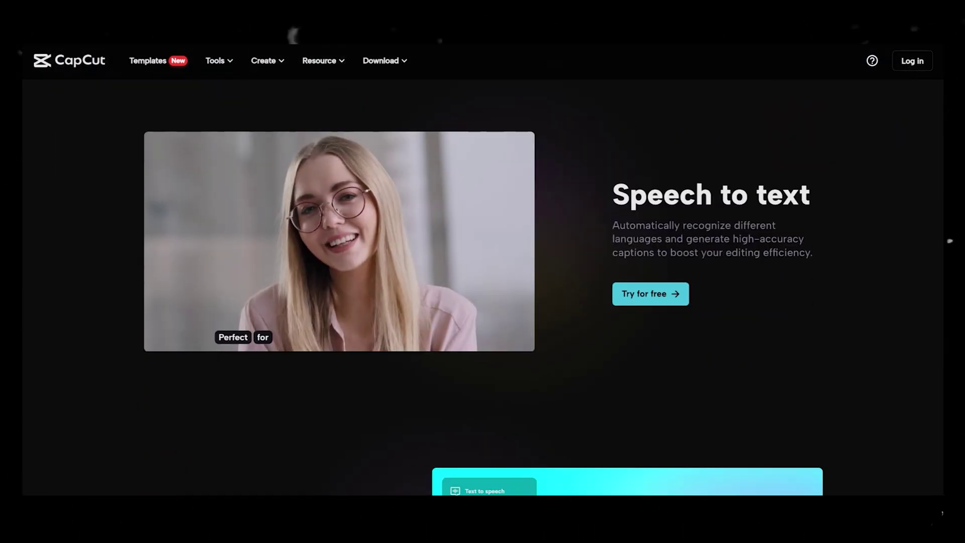
scroll(483, 272, "down", 7)
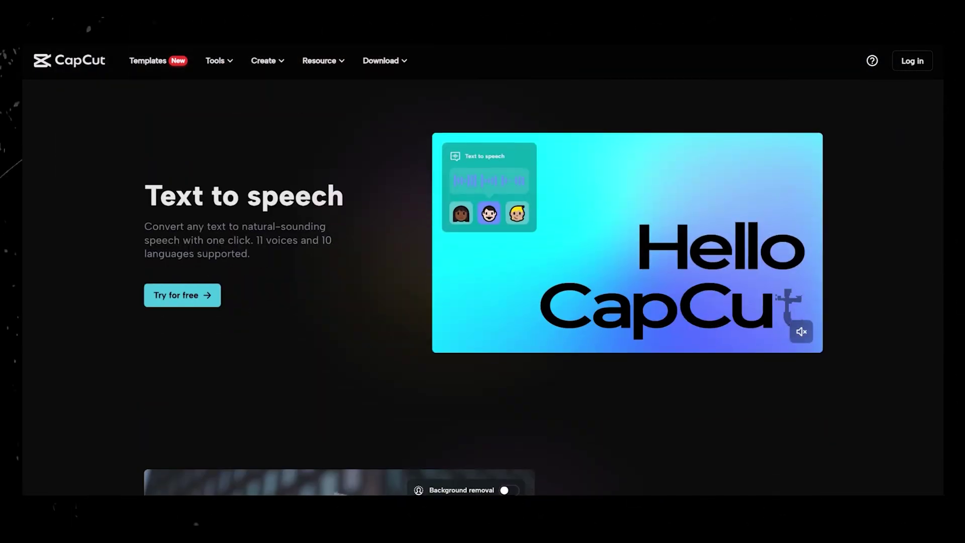
scroll(483, 271, "down", 7)
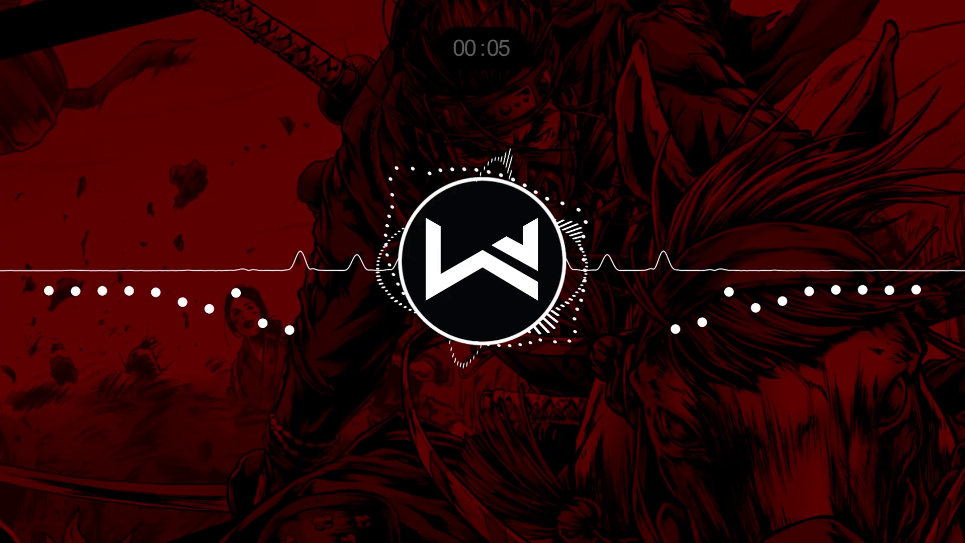